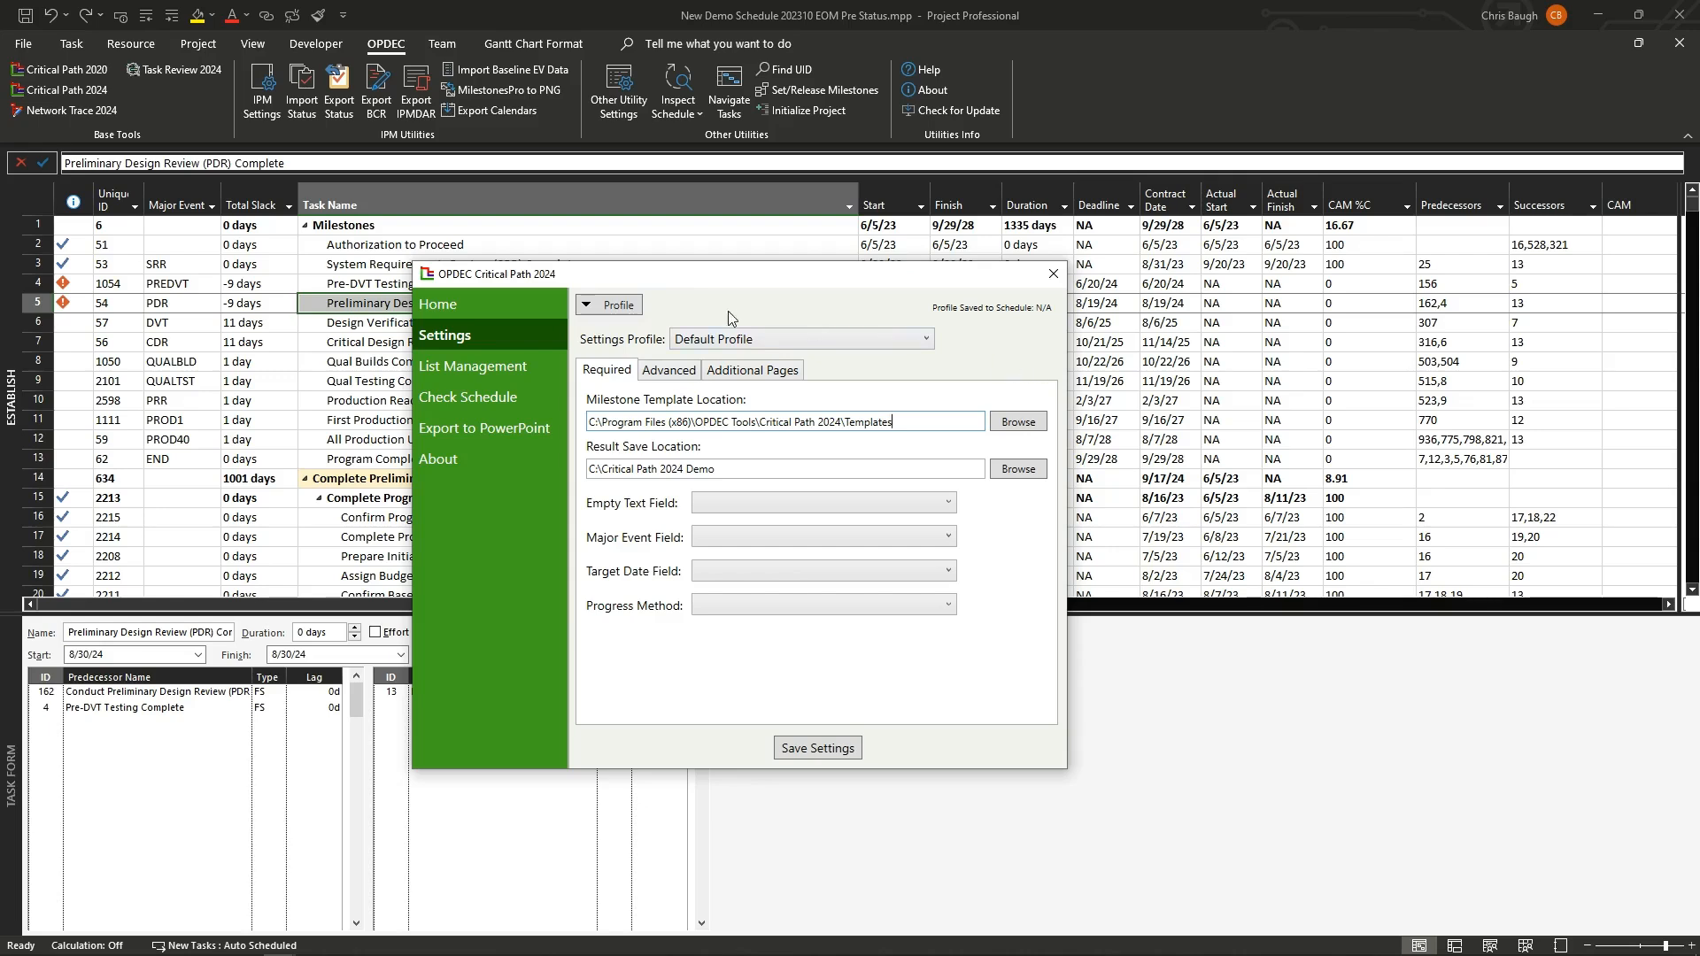
left_click(615, 307)
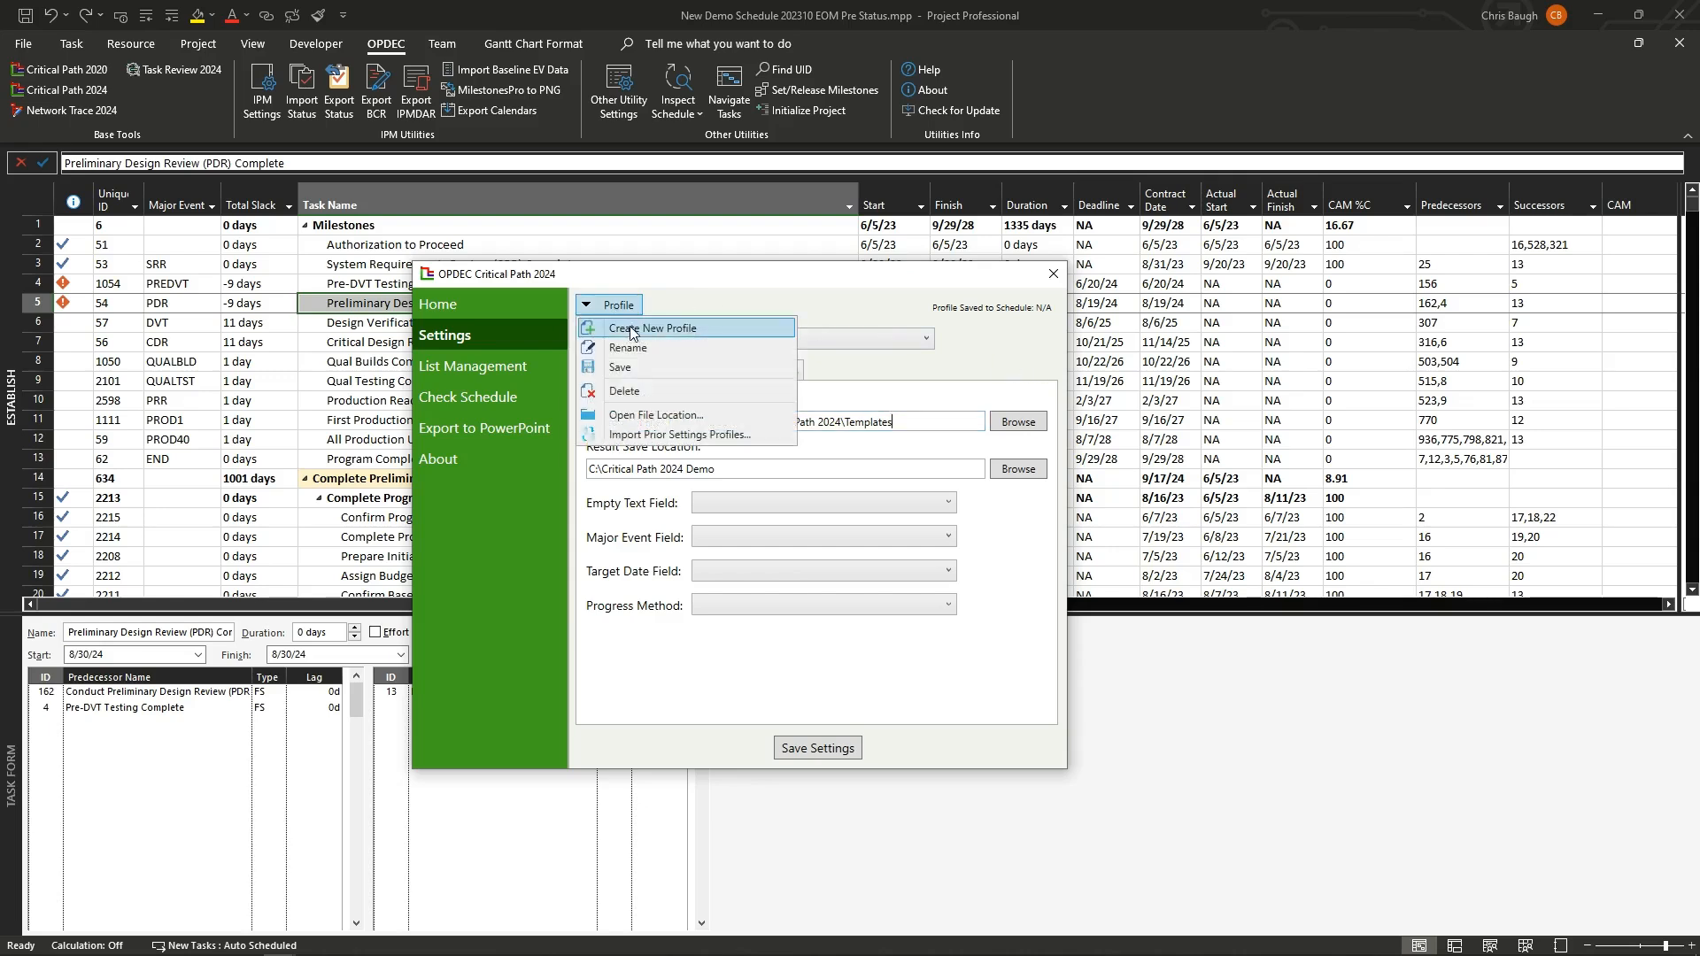
left_click(981, 354)
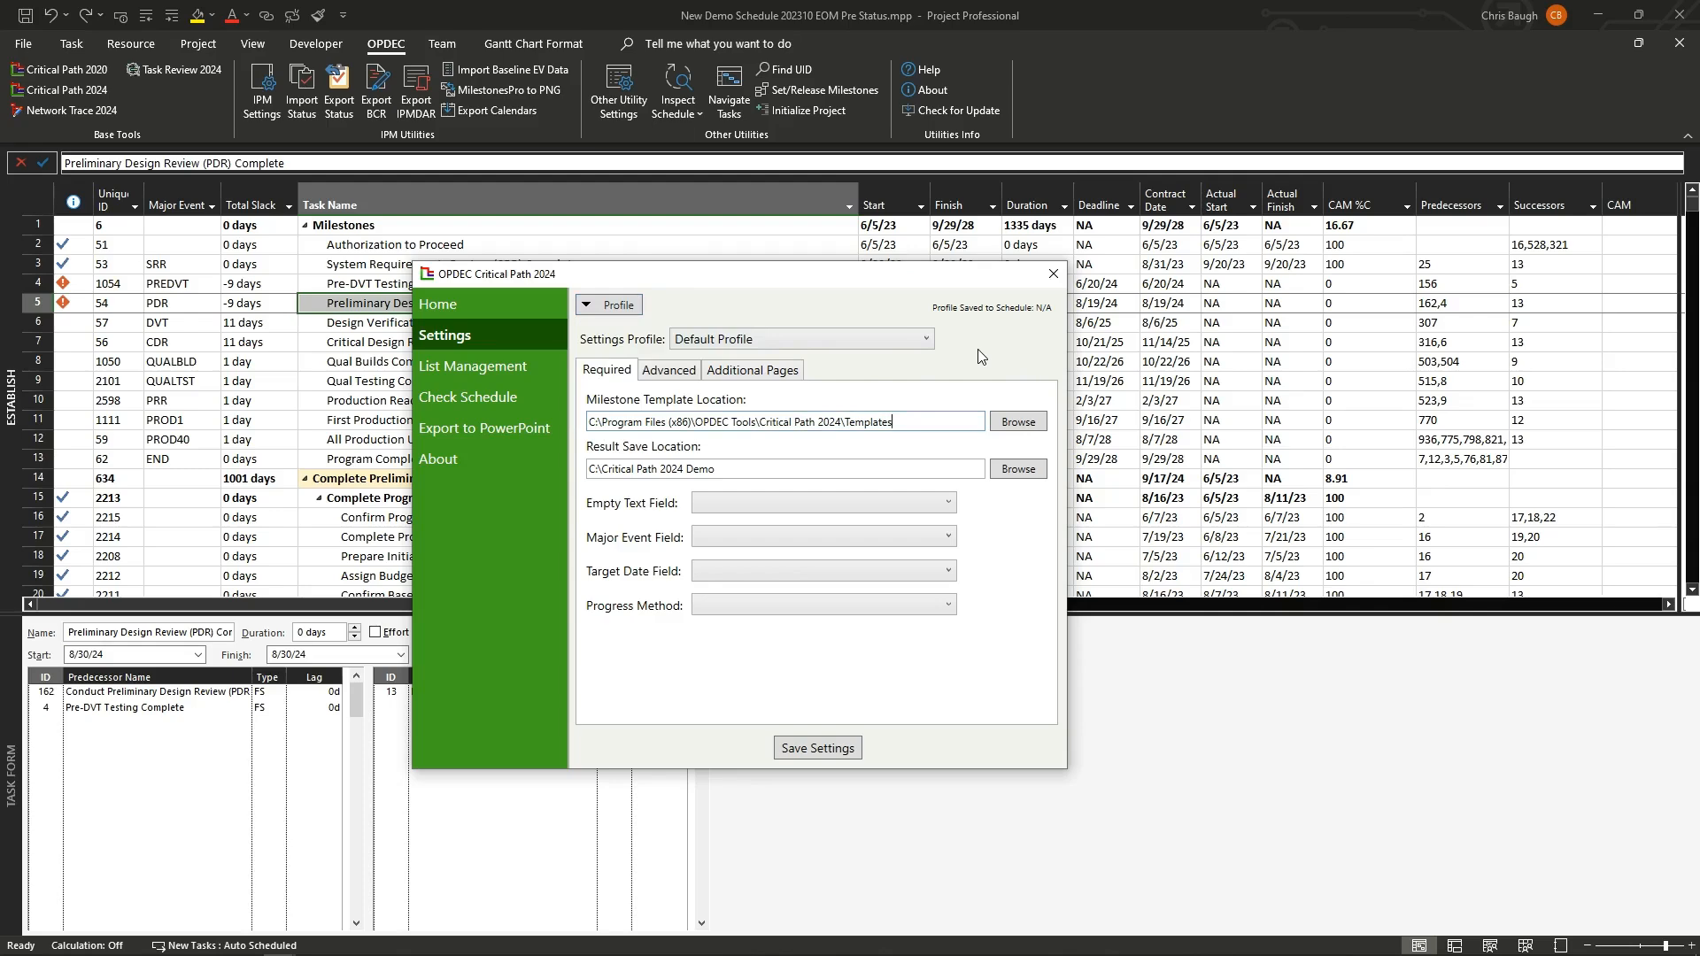
left_click(928, 422)
left_click(919, 471)
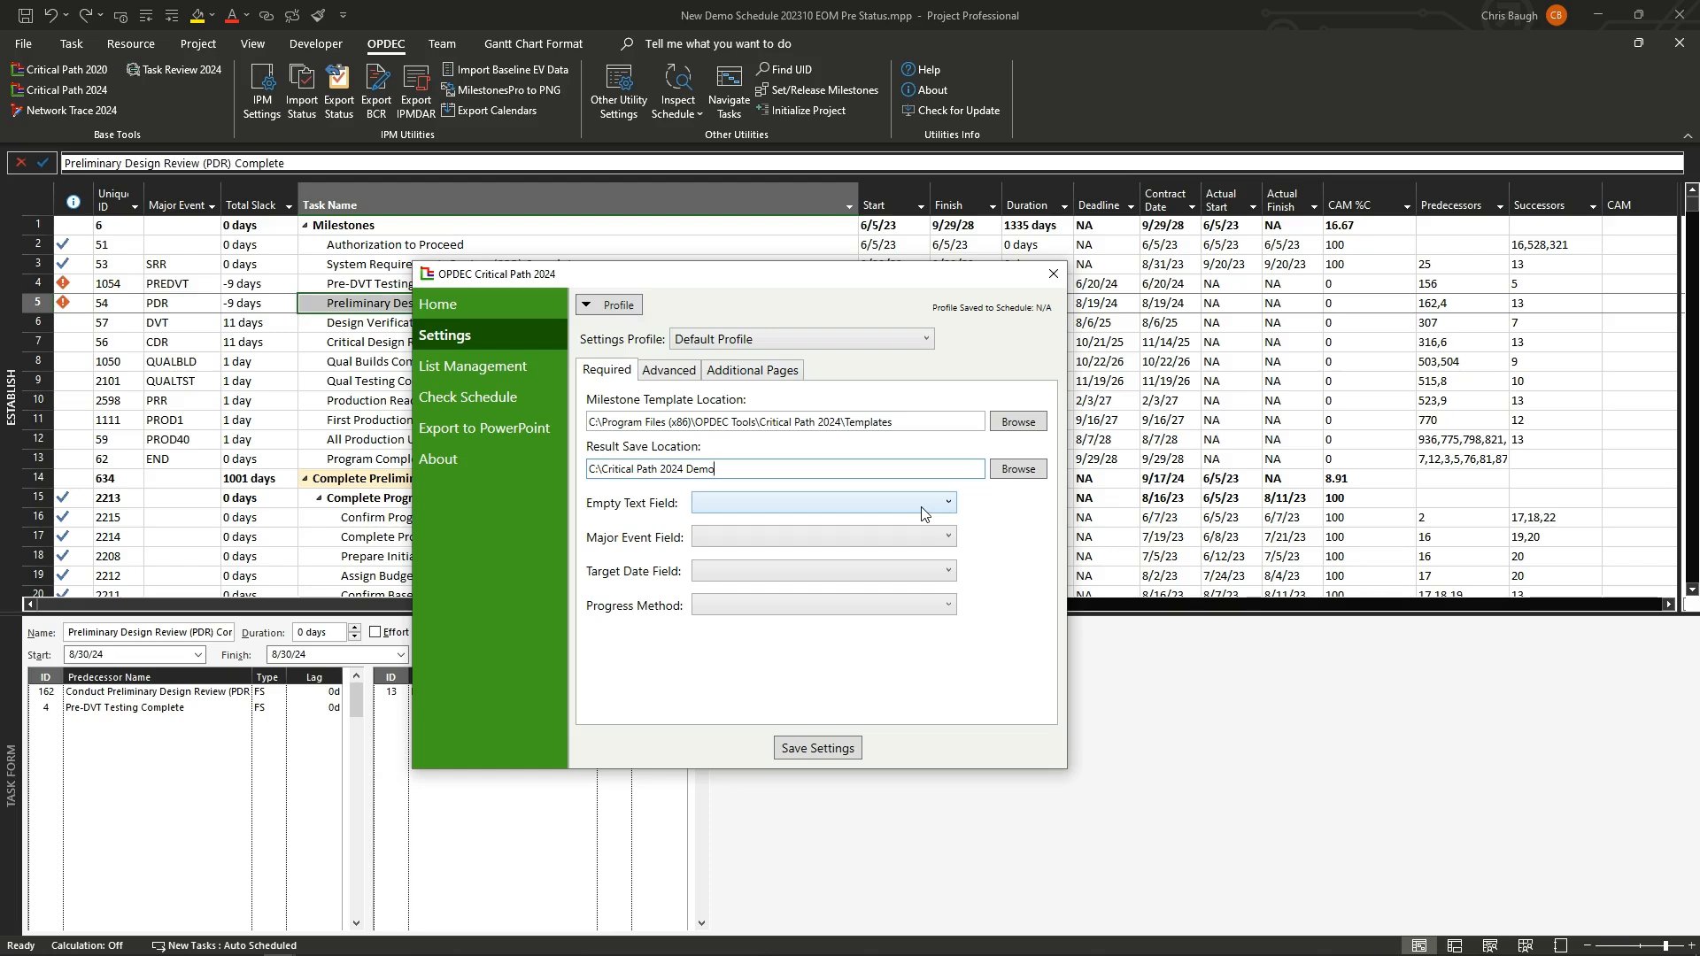
Step: Set the Empty Text Field to Text30 (Empty Text) and the Major Event Field to Text12 (Major Event)
left_click(924, 513)
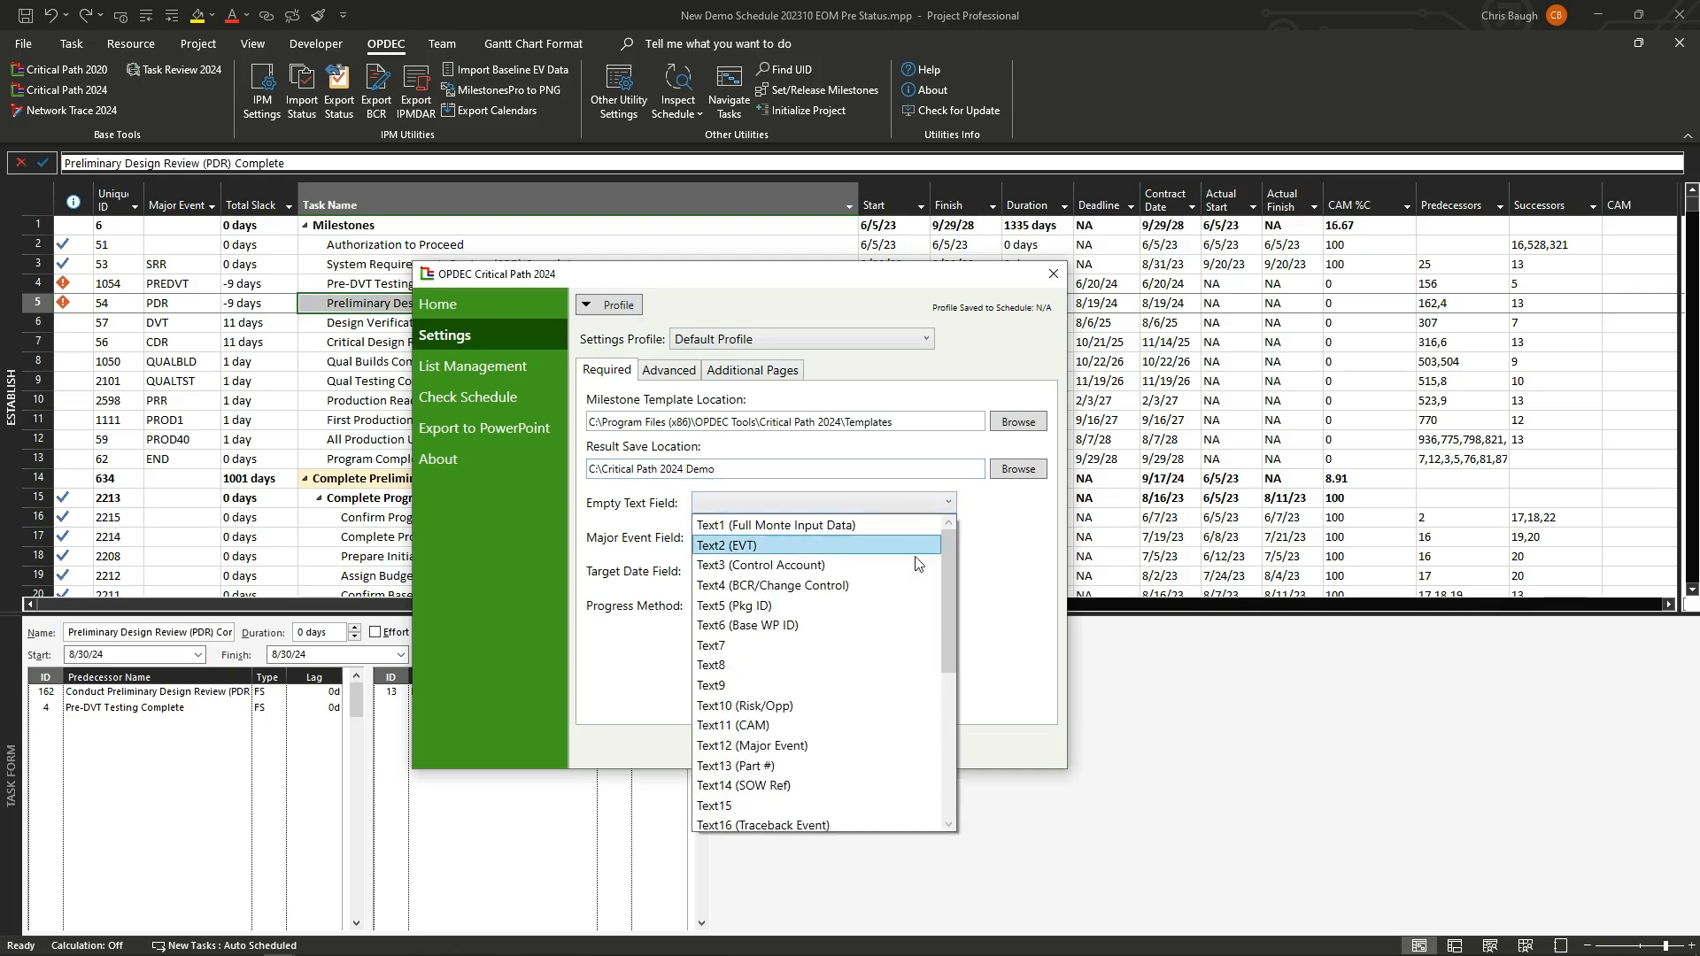
scroll(882, 700, "down", 5)
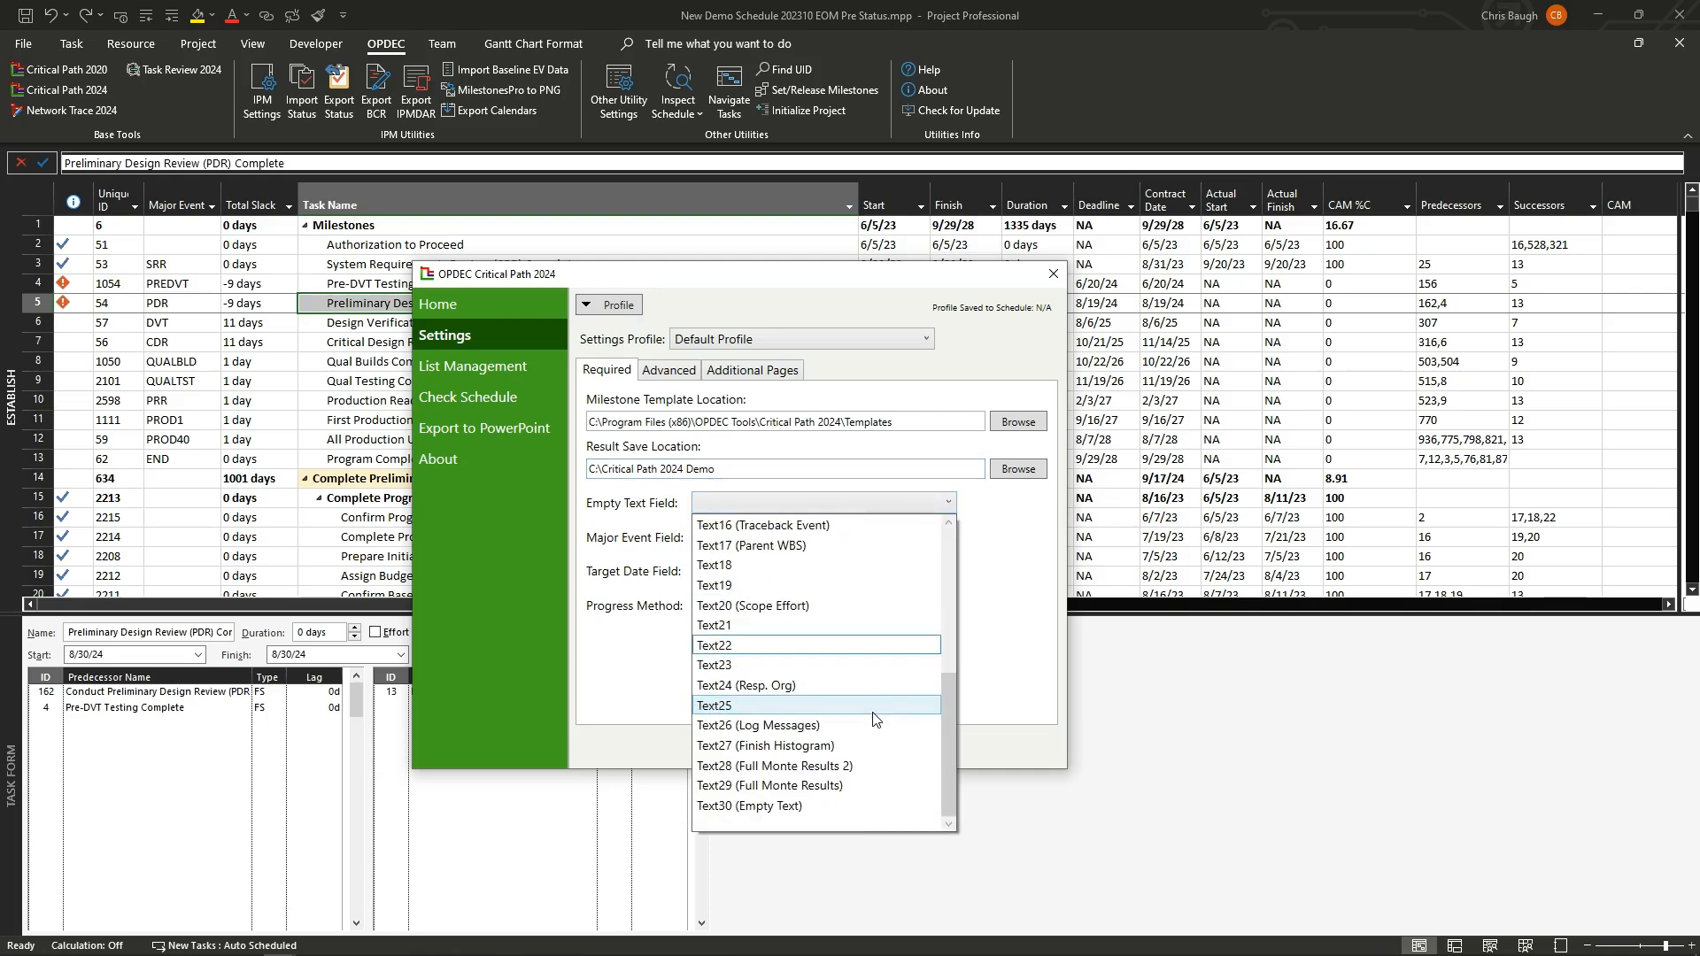
left_click(881, 808)
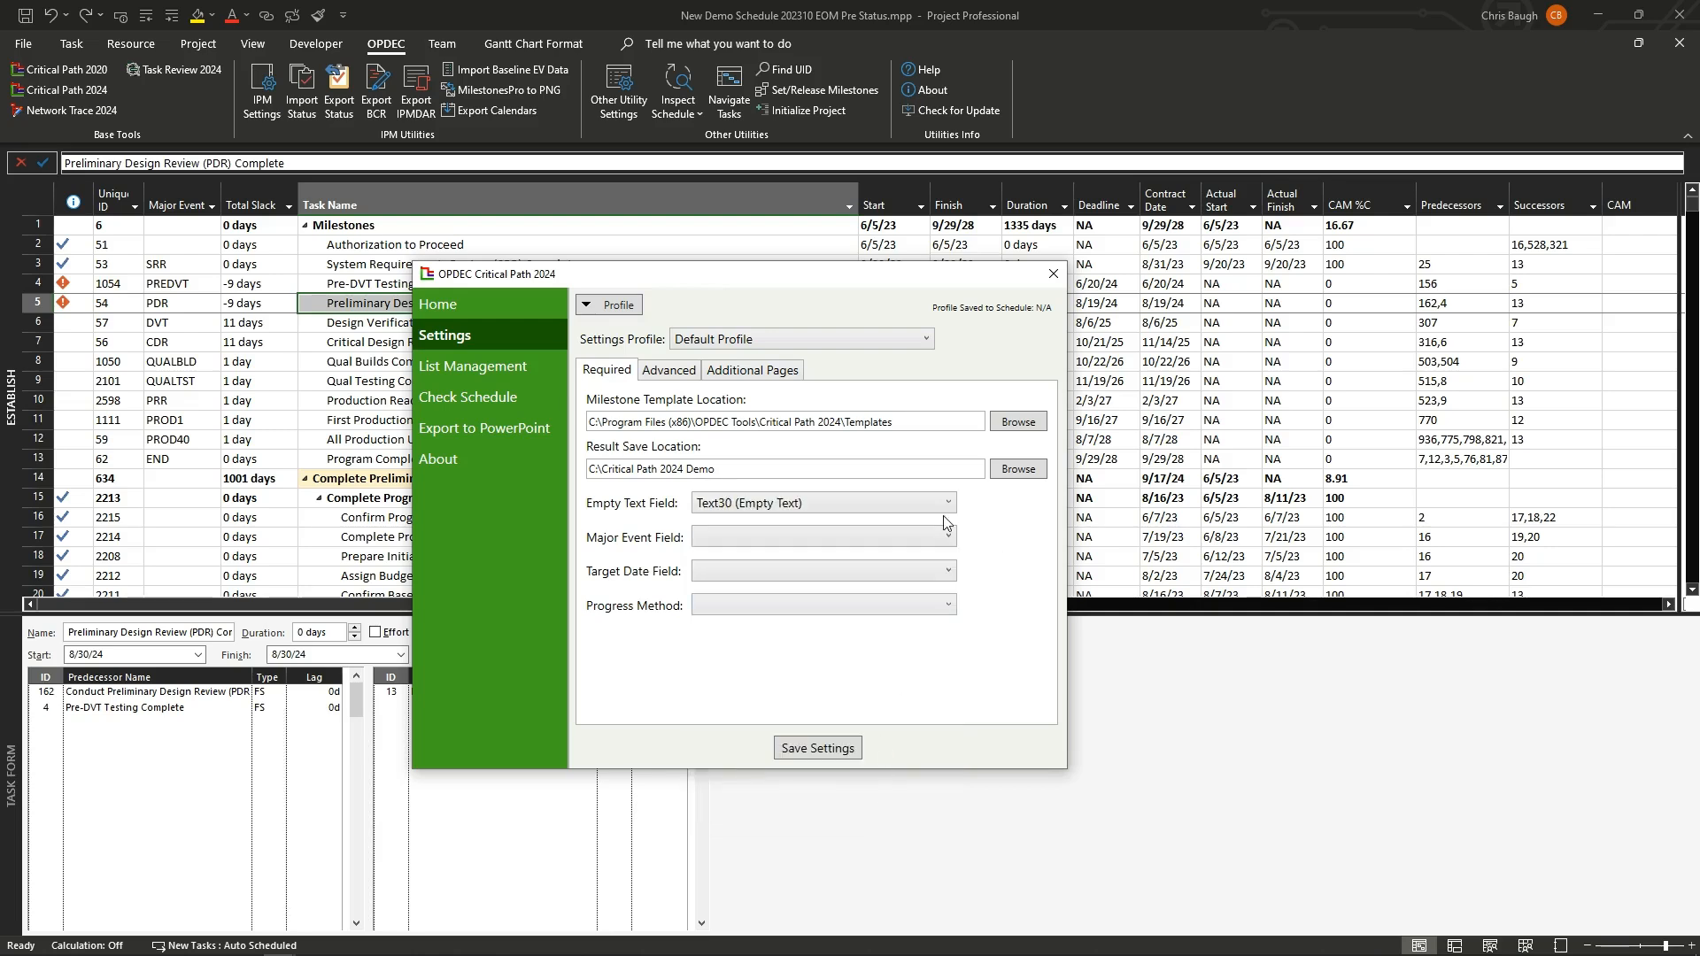
left_click(872, 539)
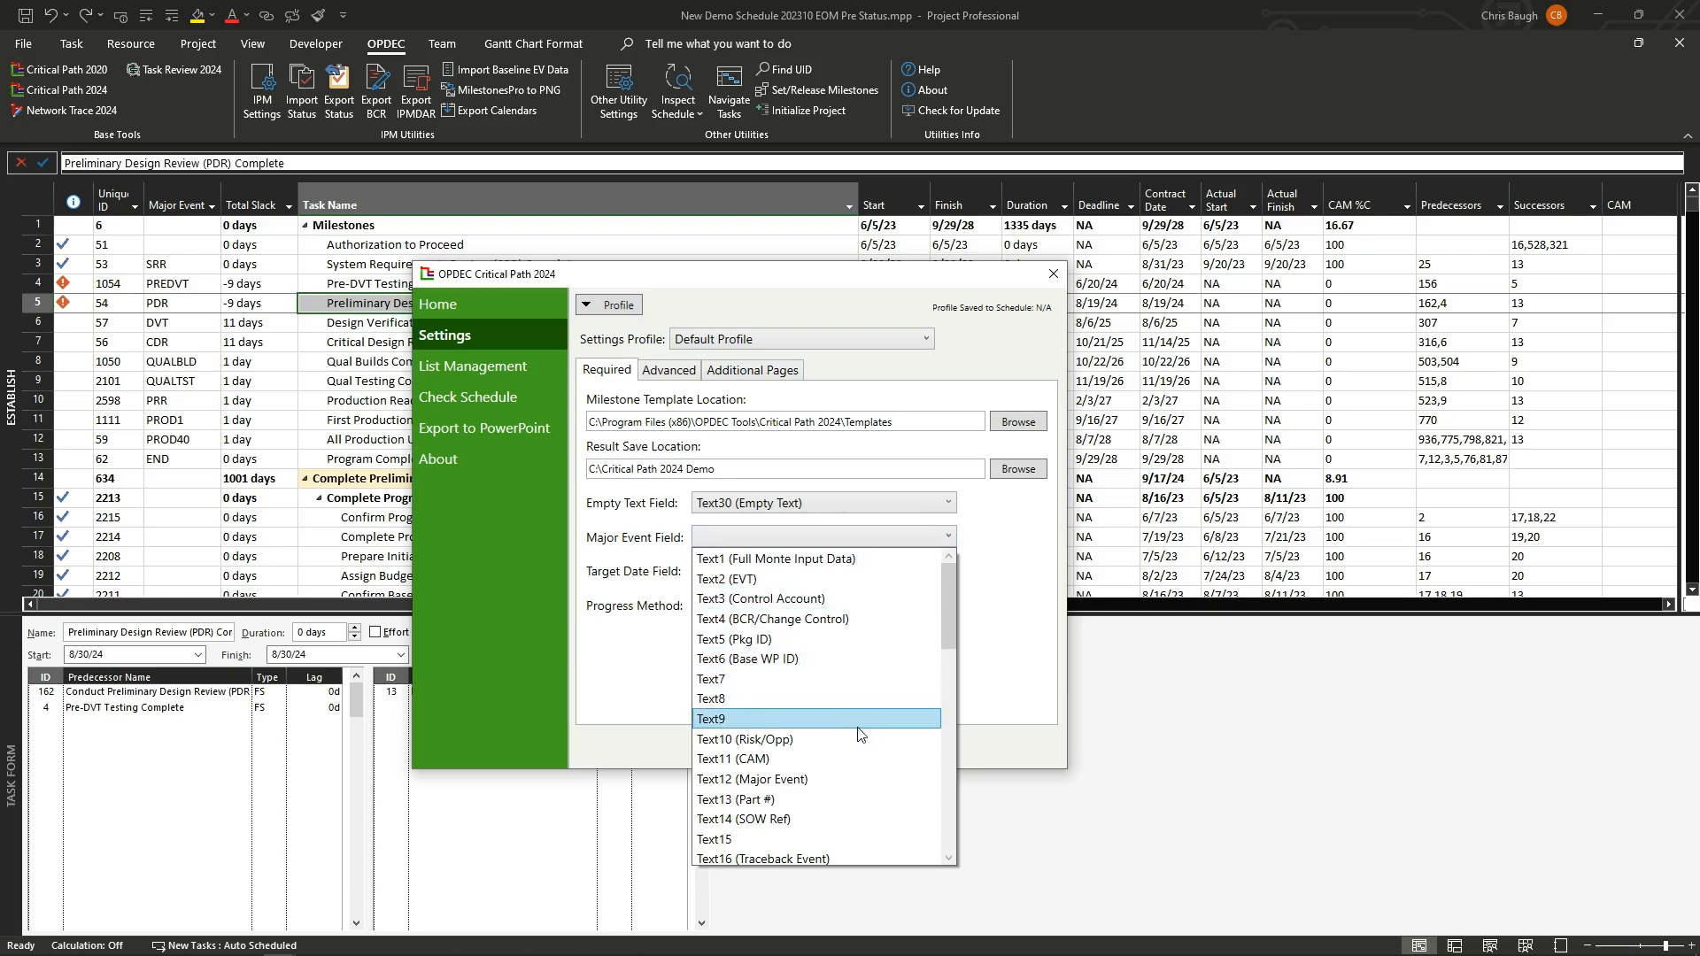
left_click(837, 778)
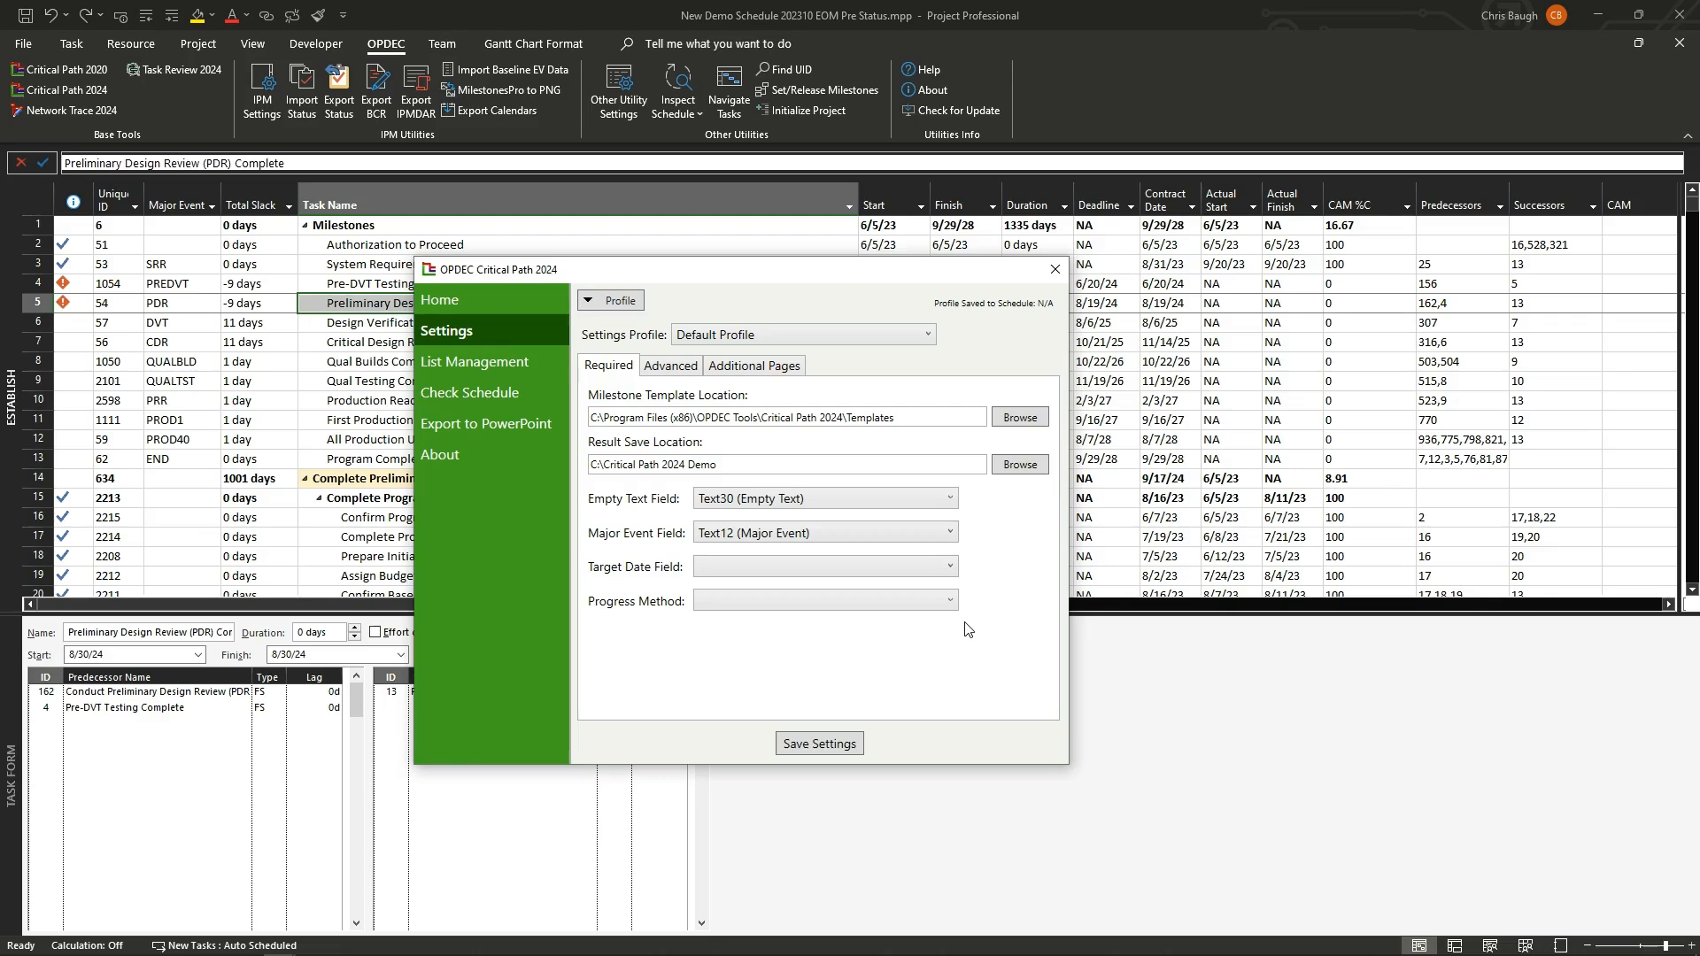
Step: Set the Target Date Field to Deadline and the Progress Method to % Complete
left_click(922, 568)
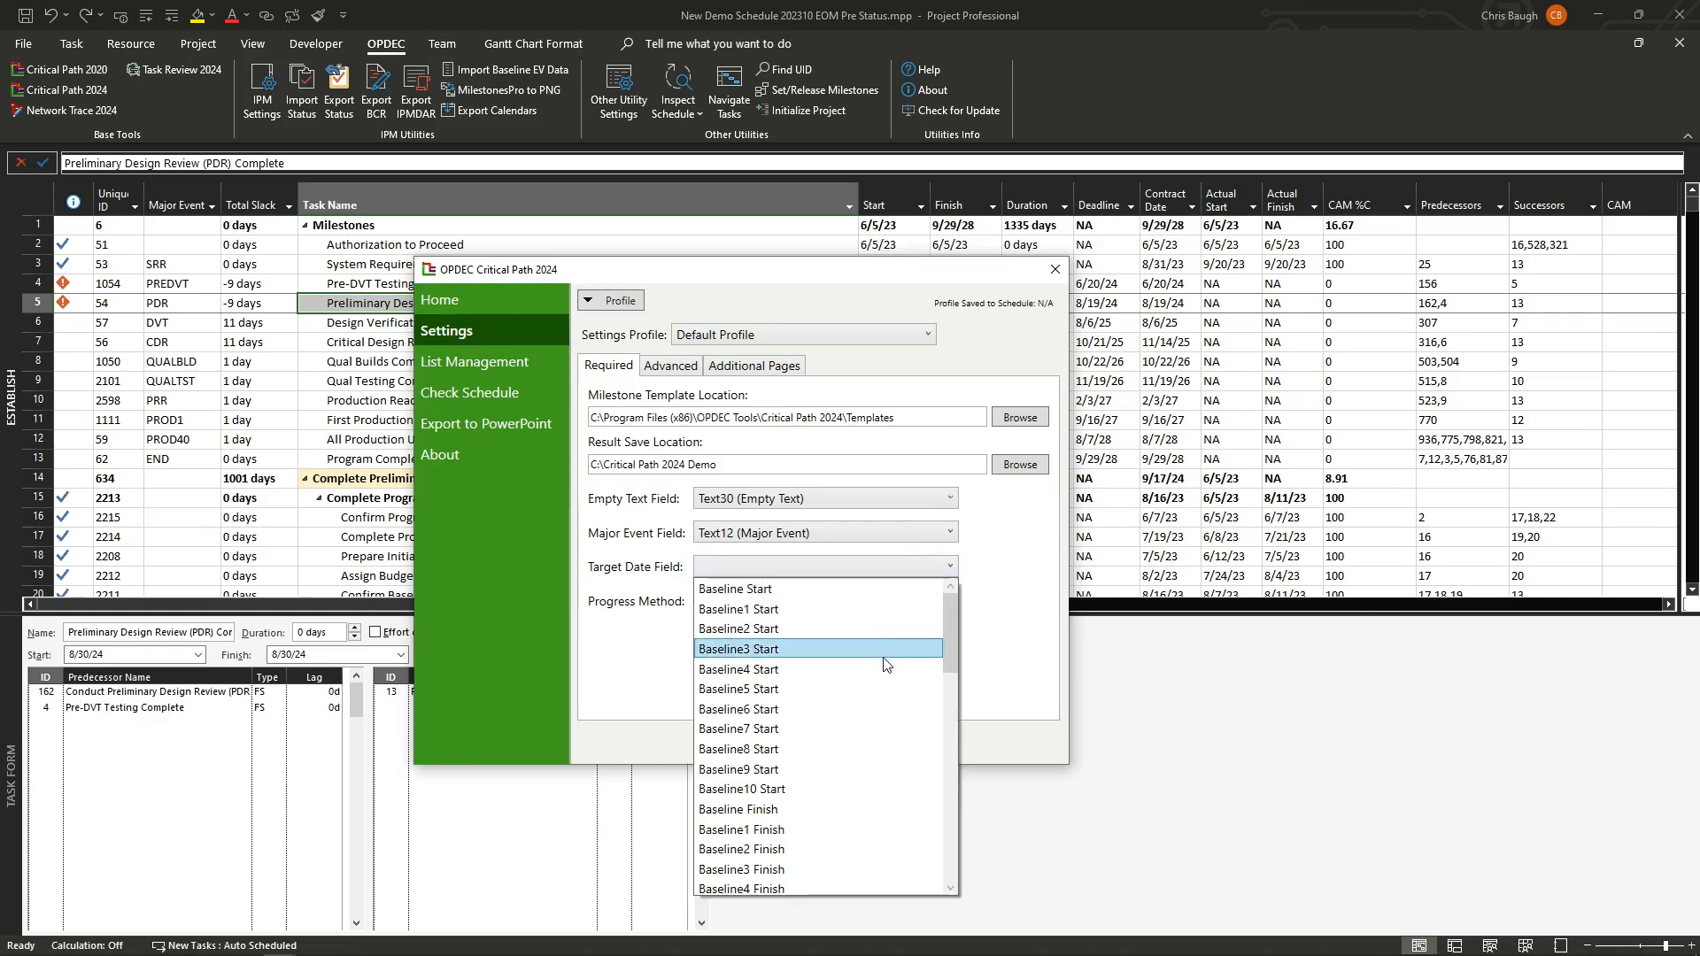
scroll(873, 728, "down", 7)
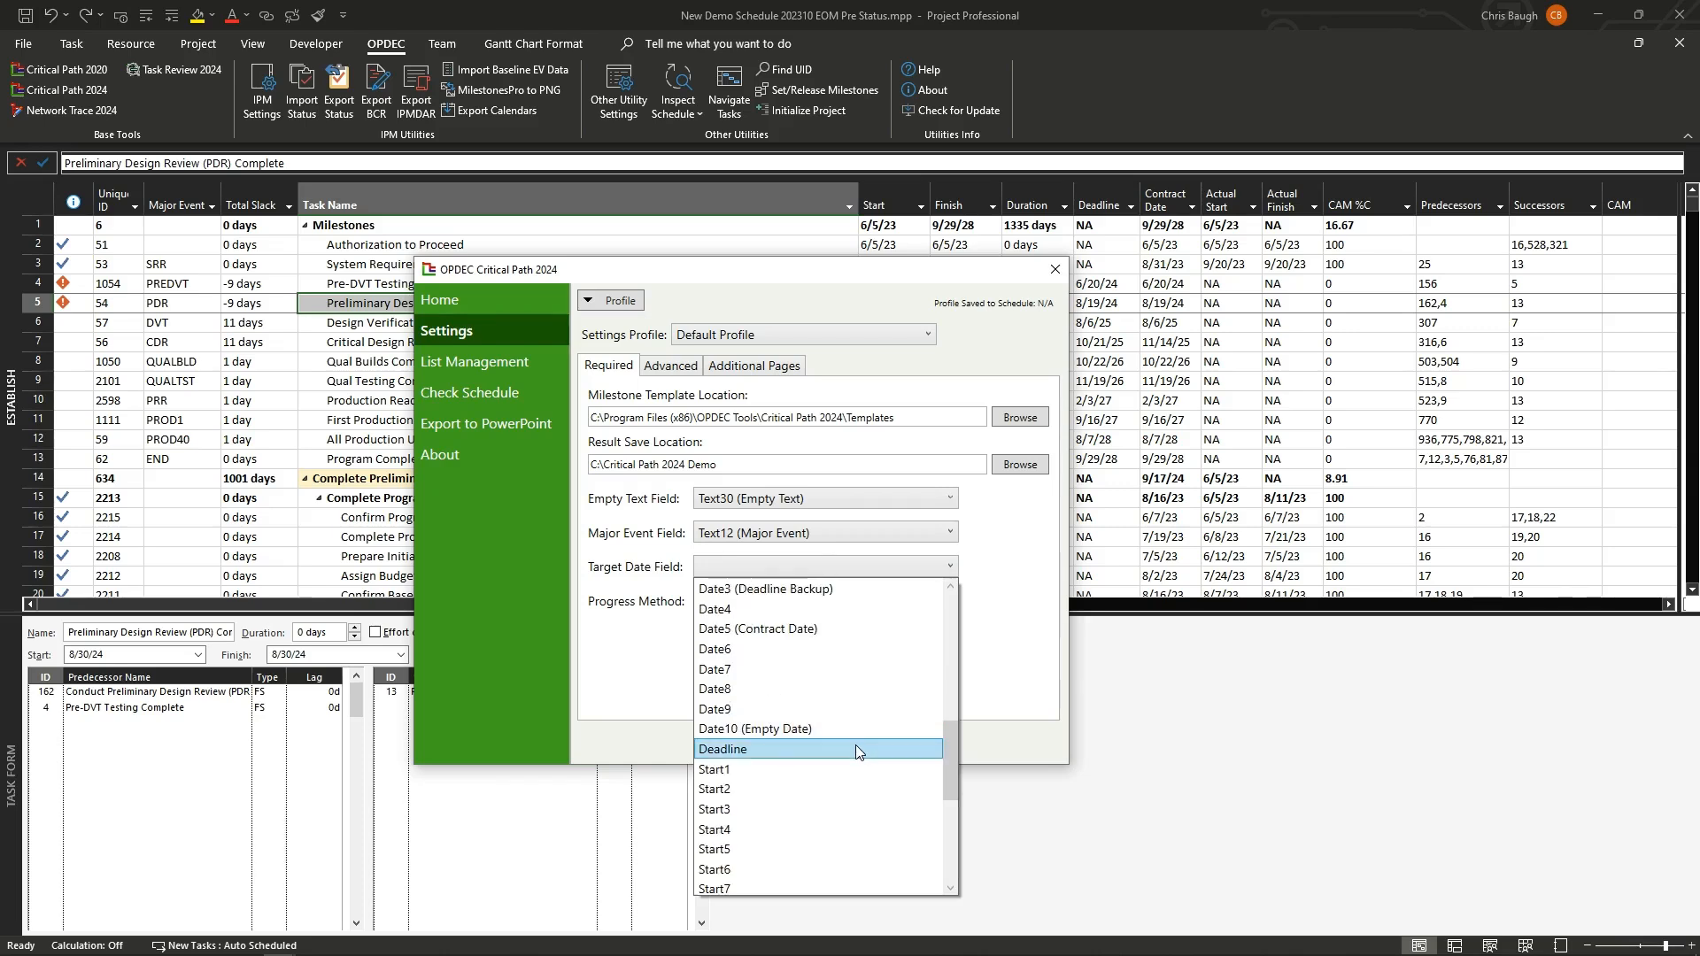
left_click(856, 748)
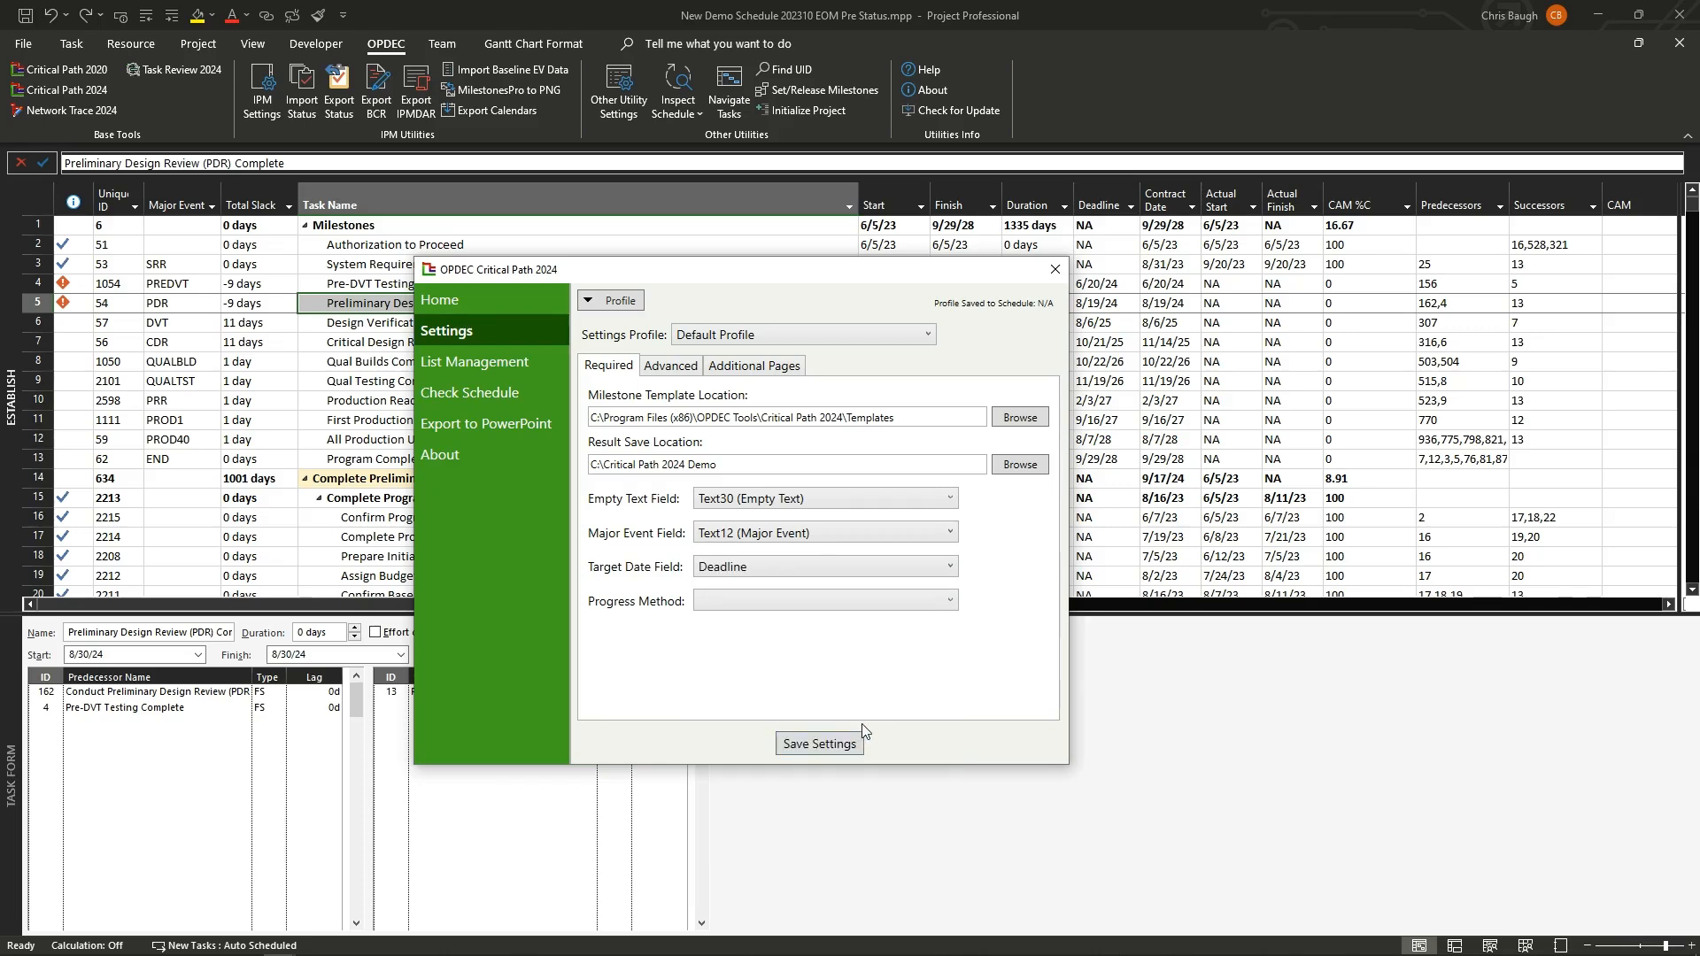
left_click(941, 610)
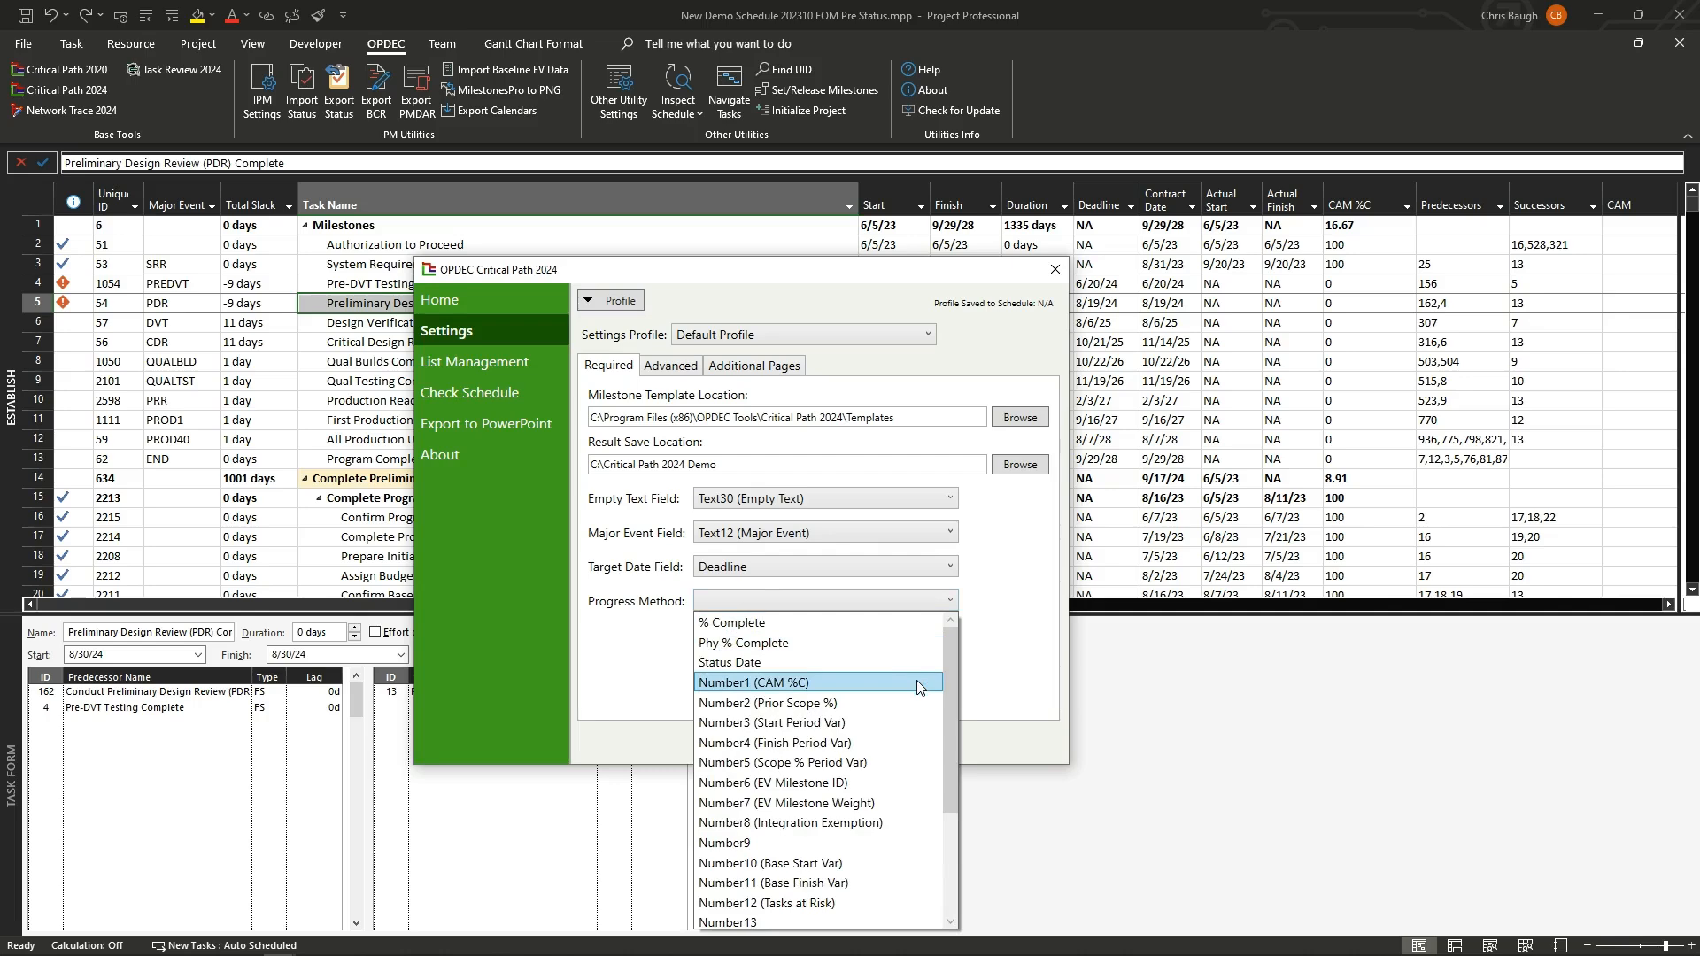
left_click(885, 623)
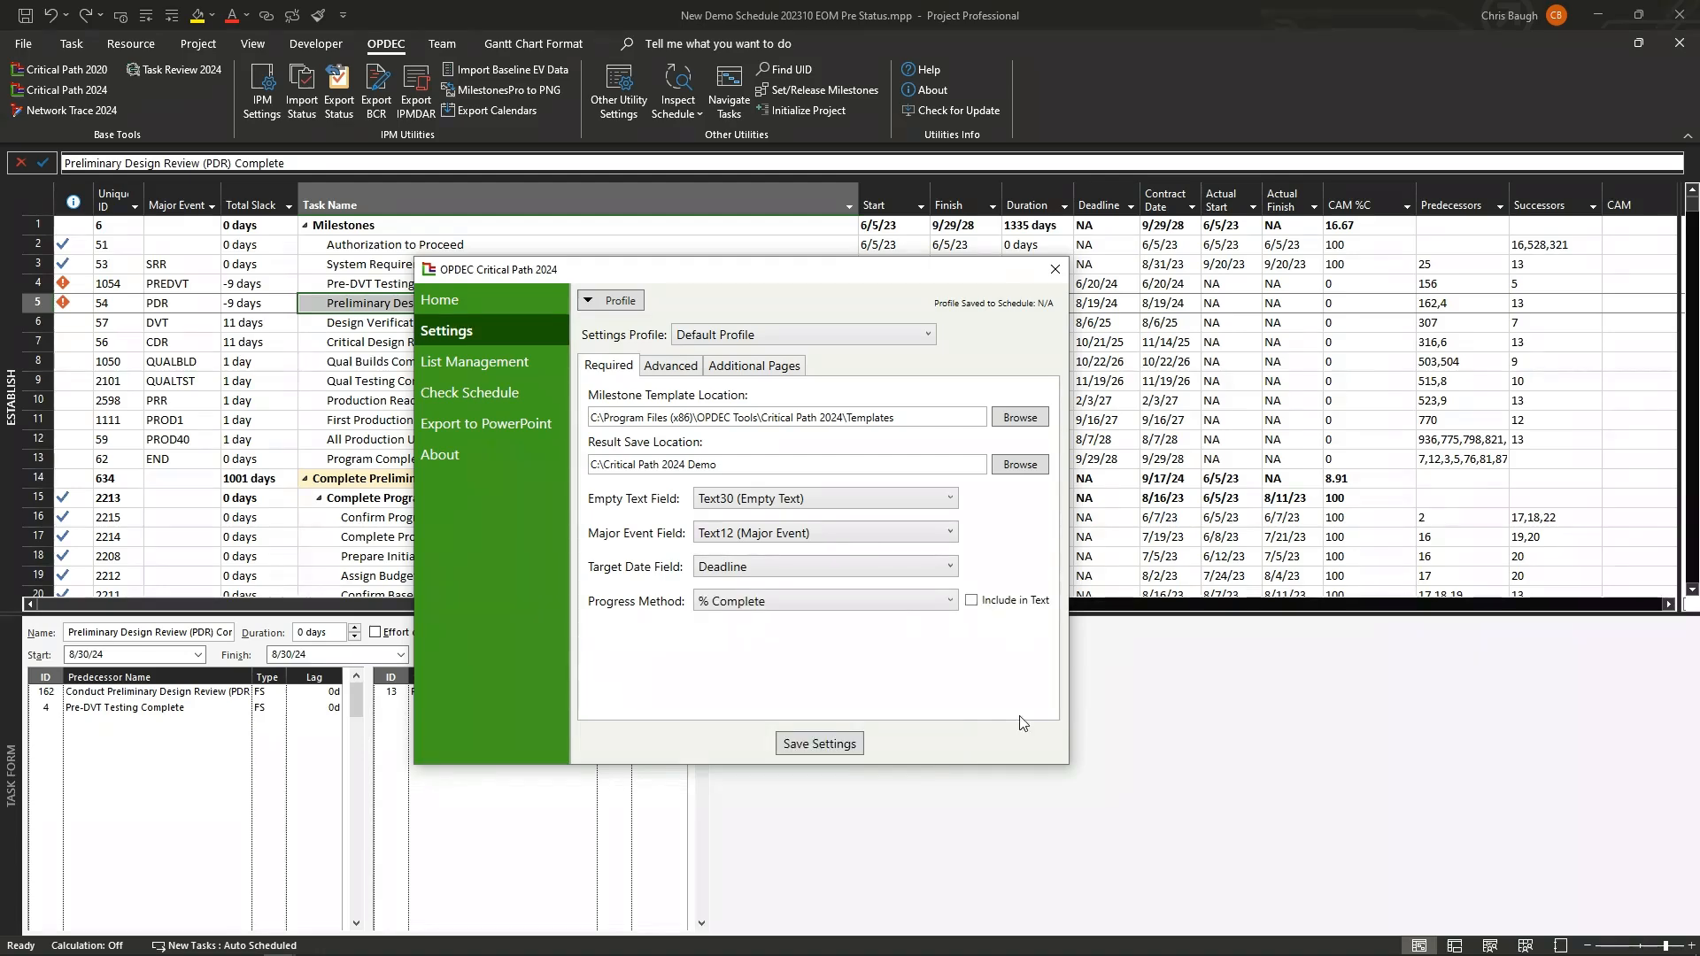
Step: On the advanced settings, set Prepend Value Onto Activity to UniqueID
left_click(670, 367)
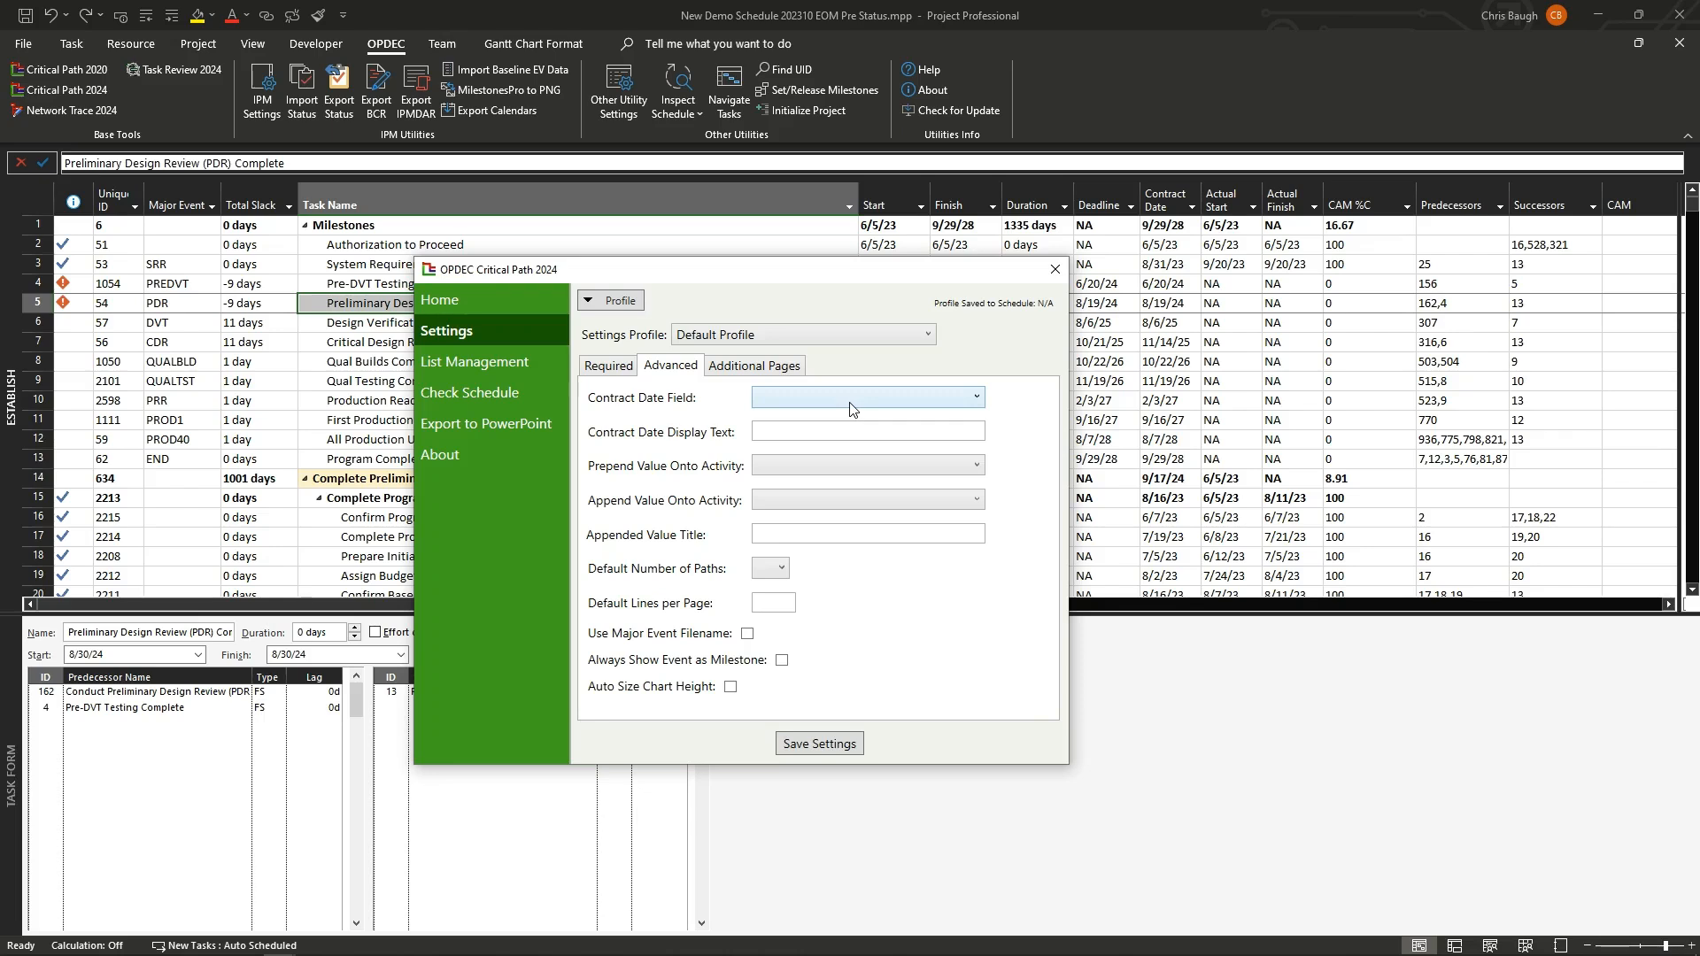
left_click(846, 427)
left_click(848, 476)
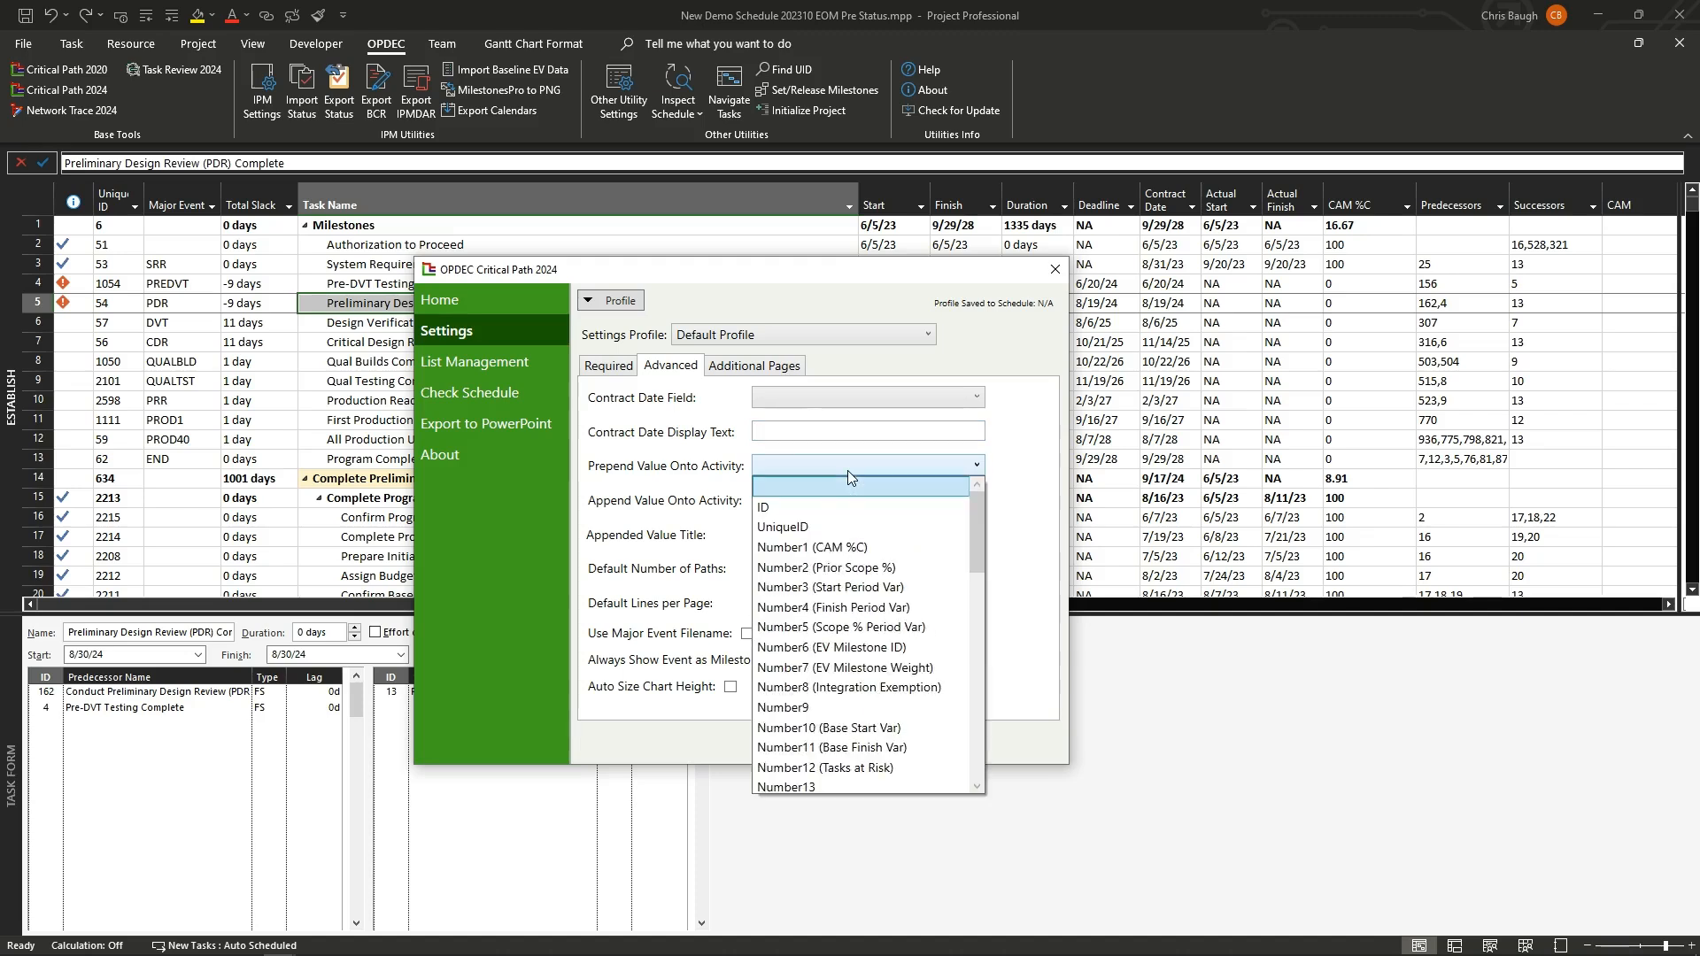
left_click(831, 527)
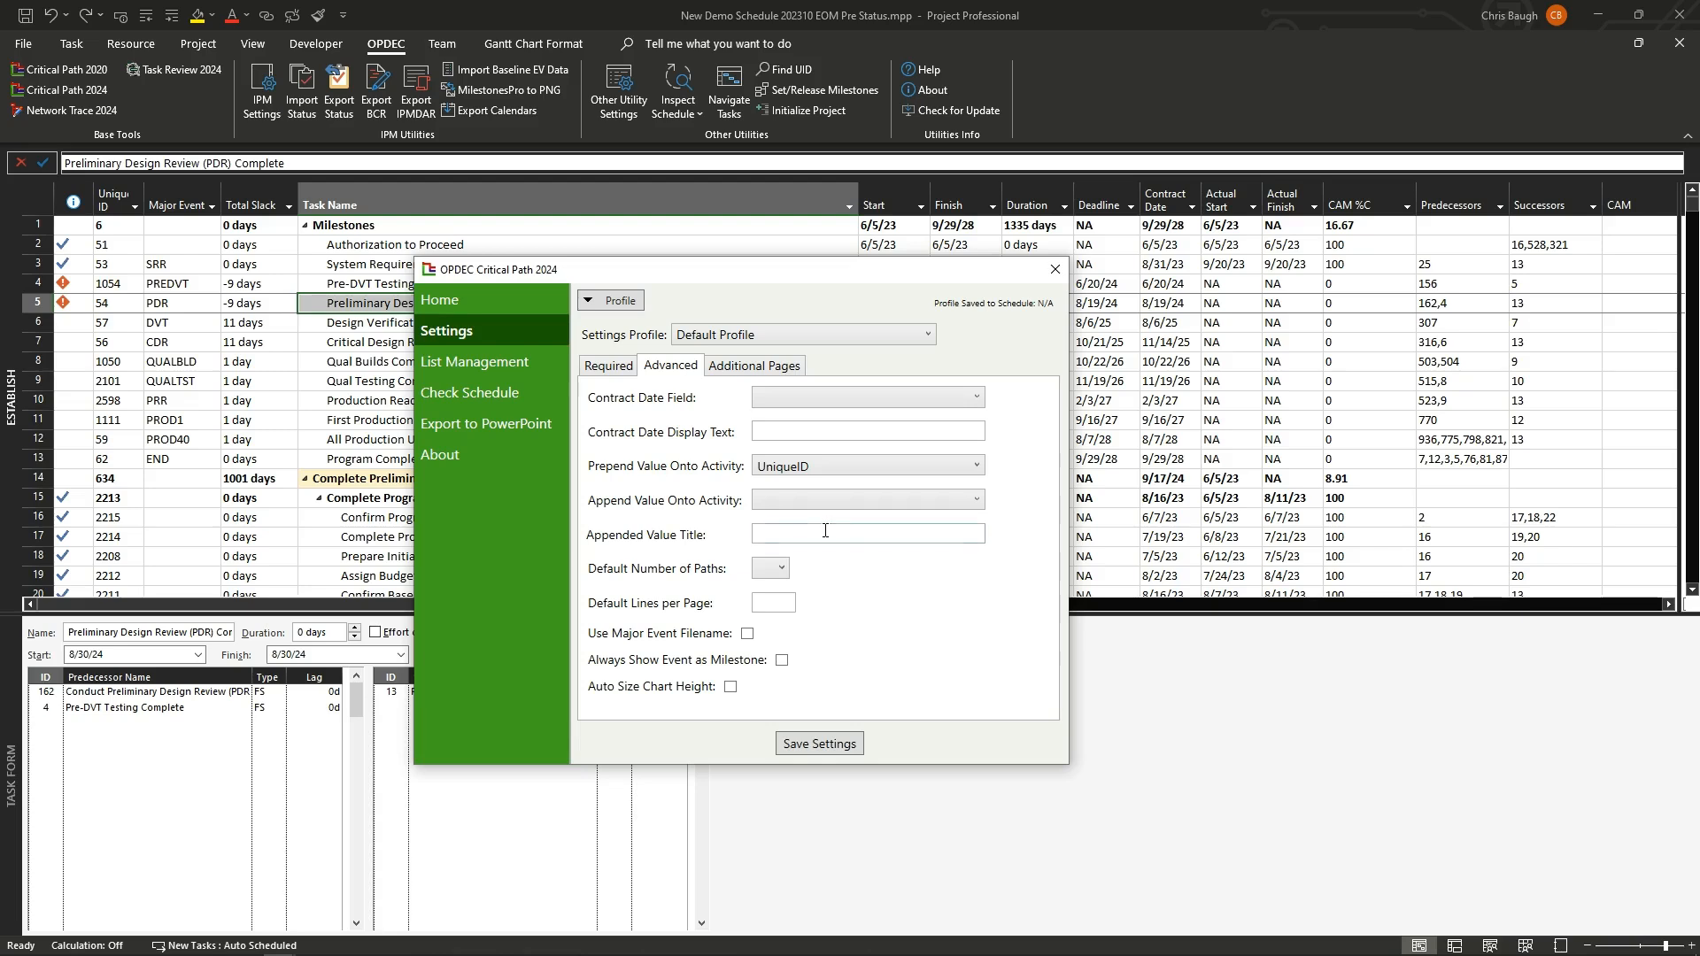
Step: Set the default number of paths to 5 and default lines per page to 40, then save the settings
left_click(826, 531)
left_click(782, 570)
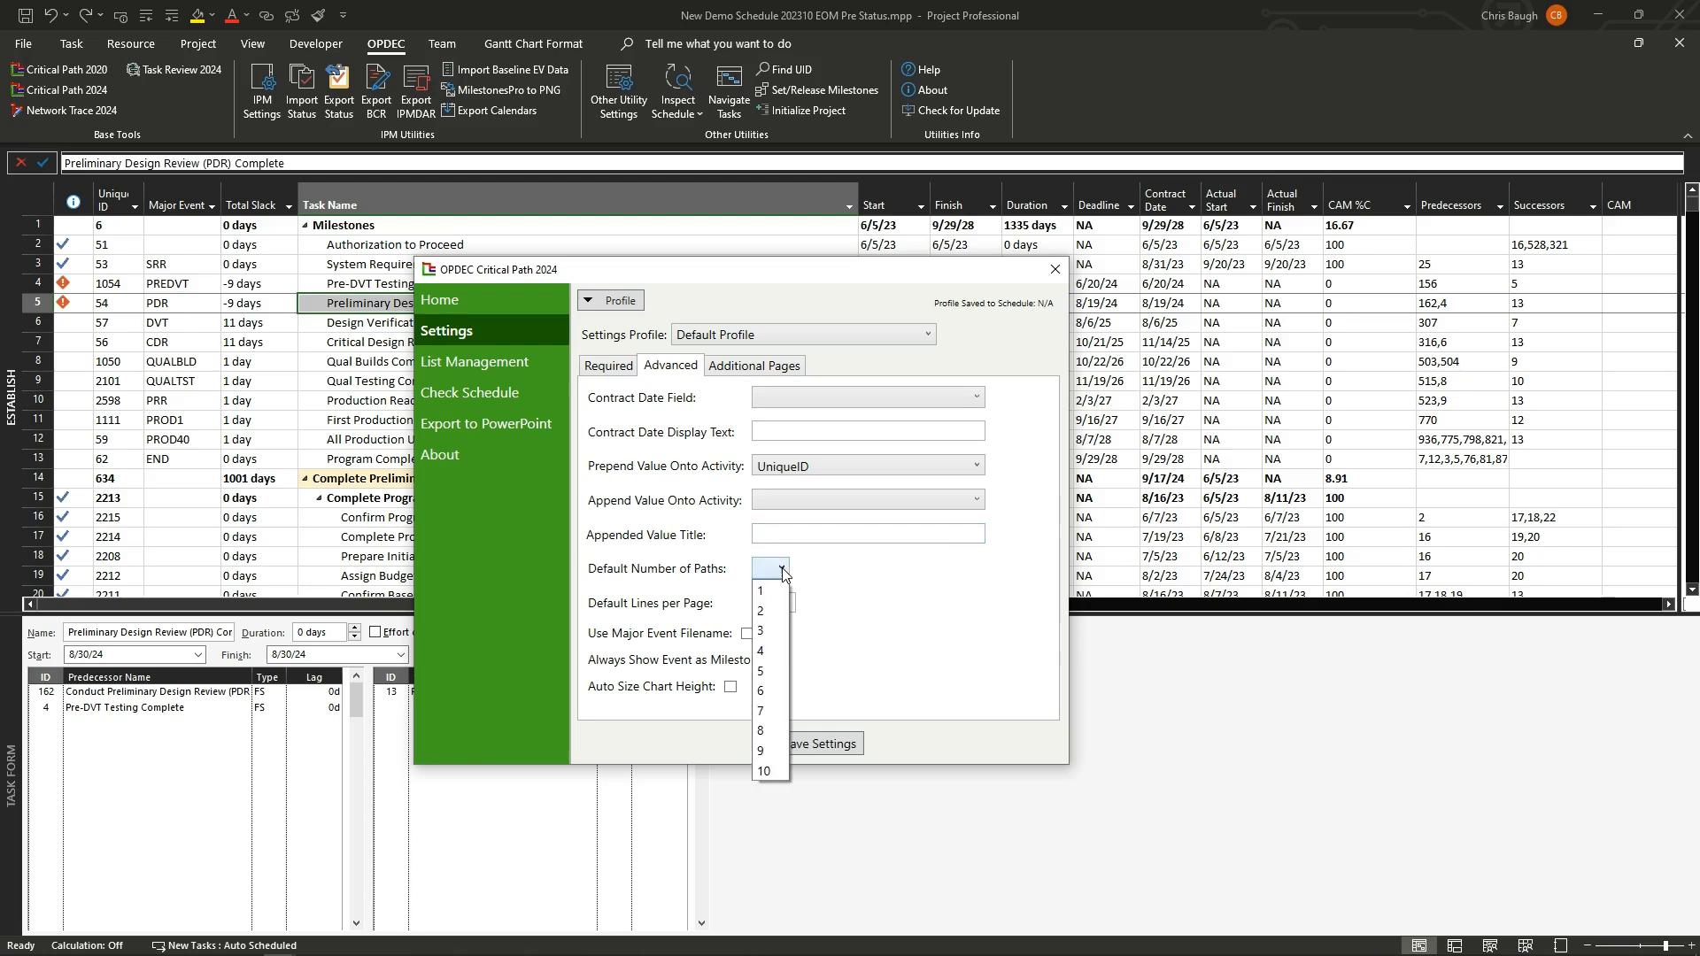
left_click(774, 683)
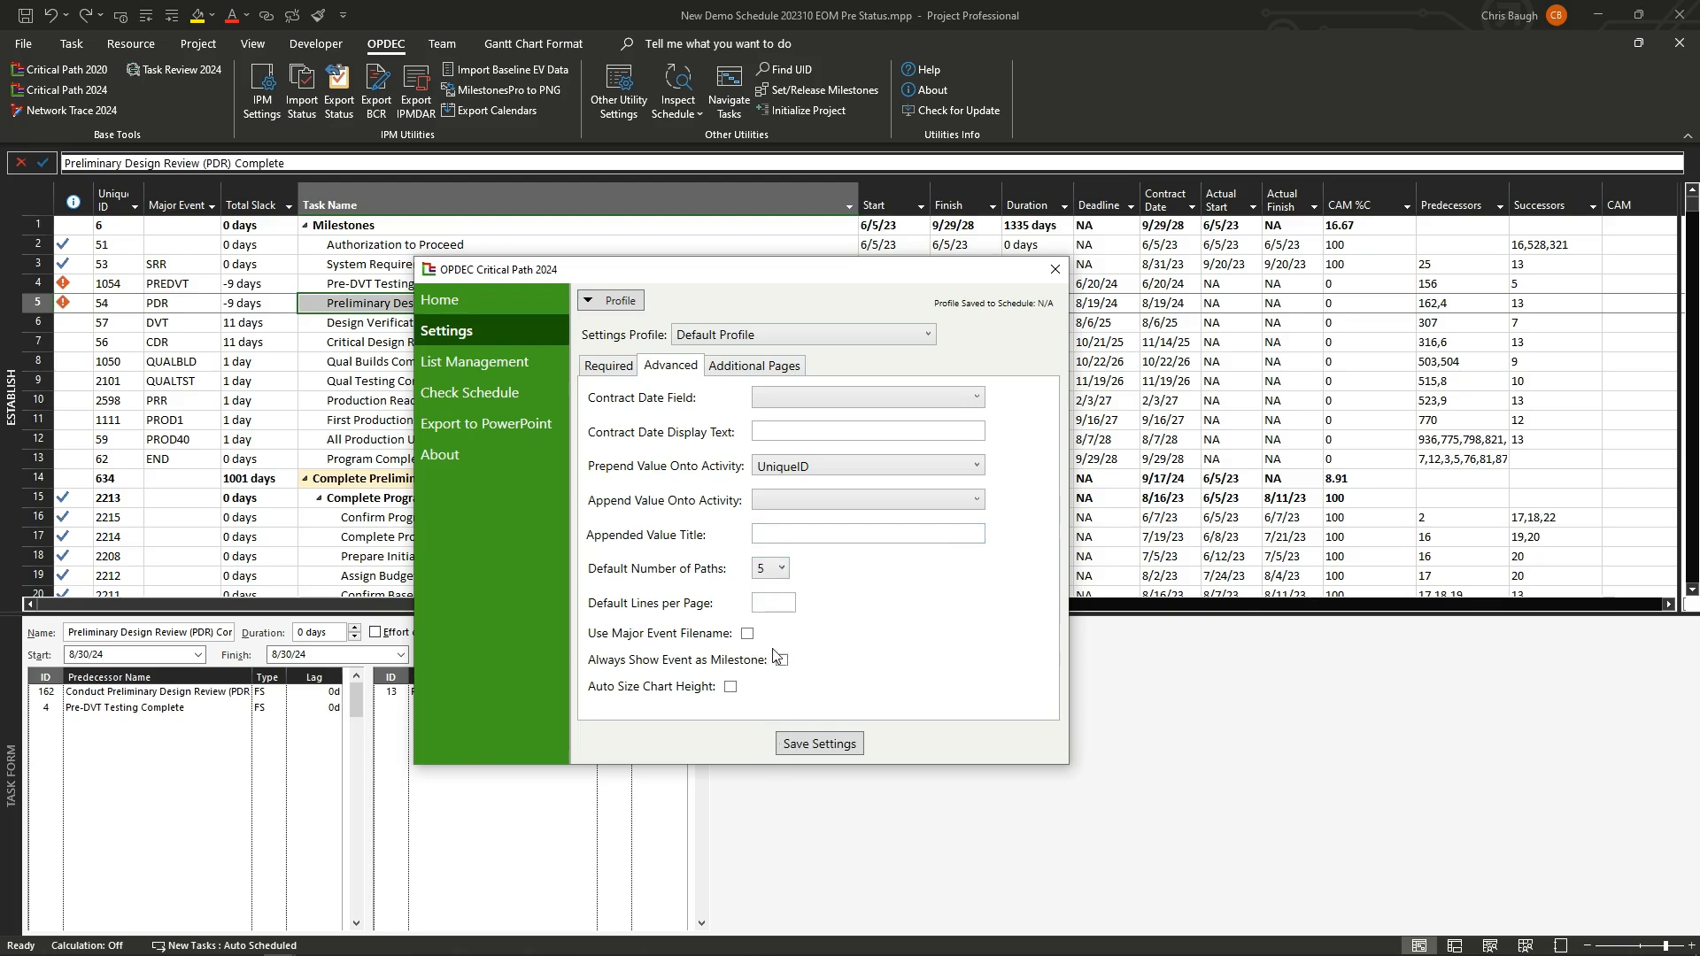
left_click(781, 604)
type("40")
left_click(816, 746)
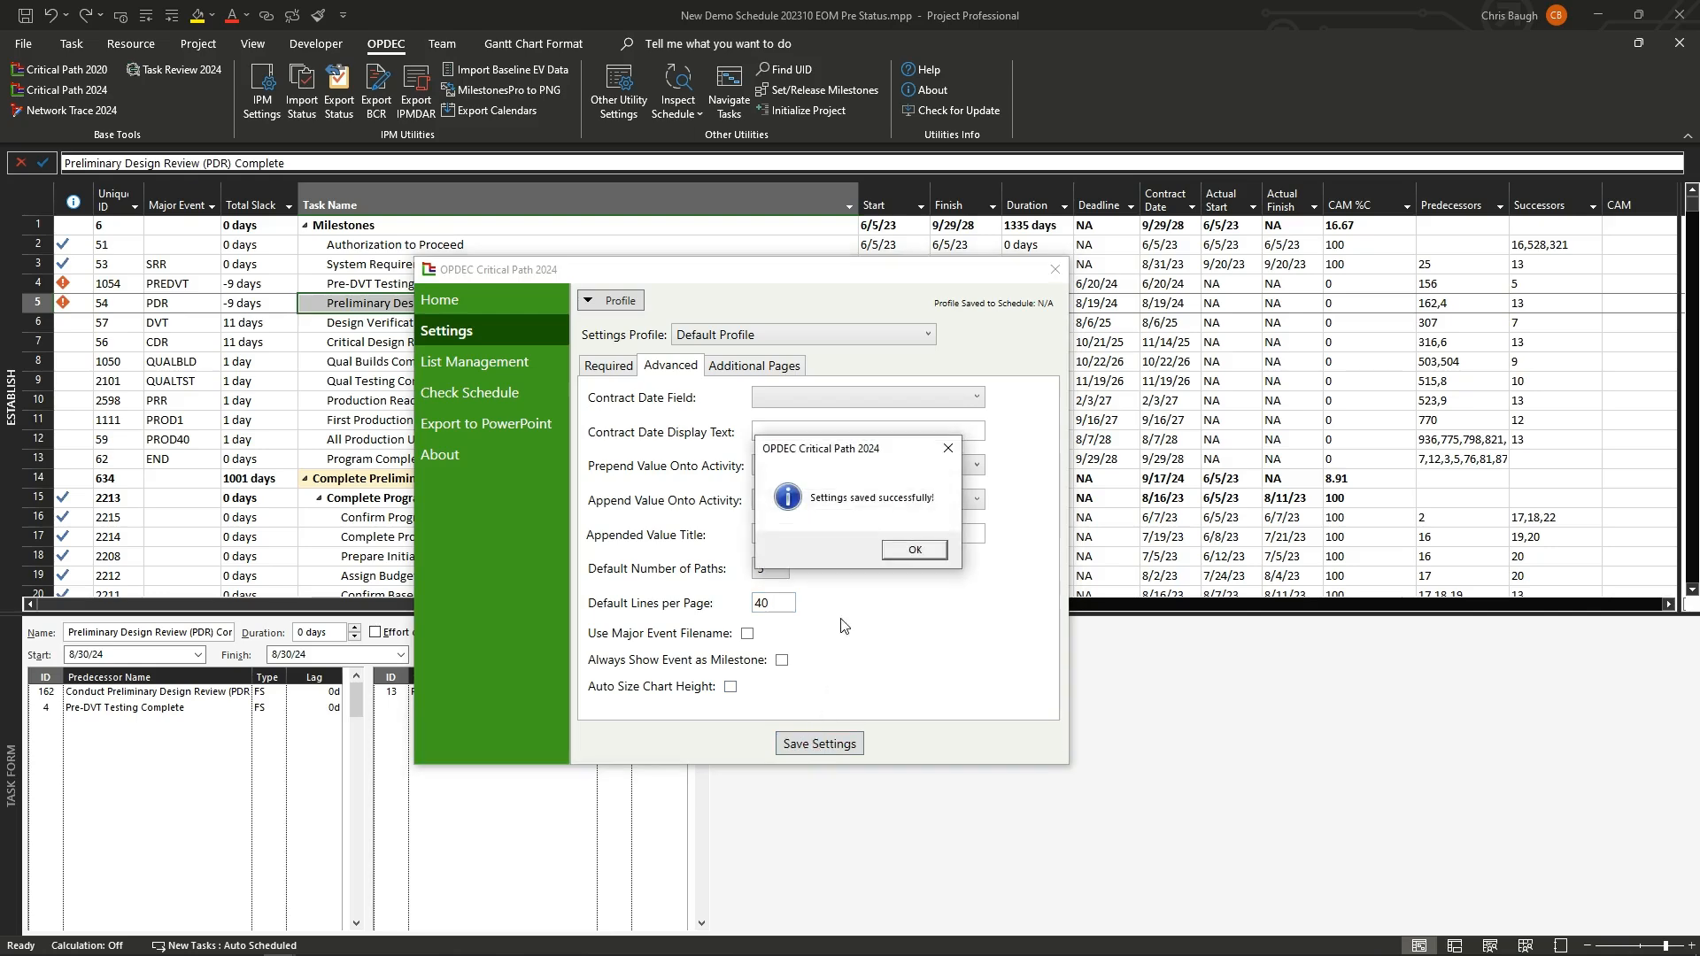
left_click(915, 551)
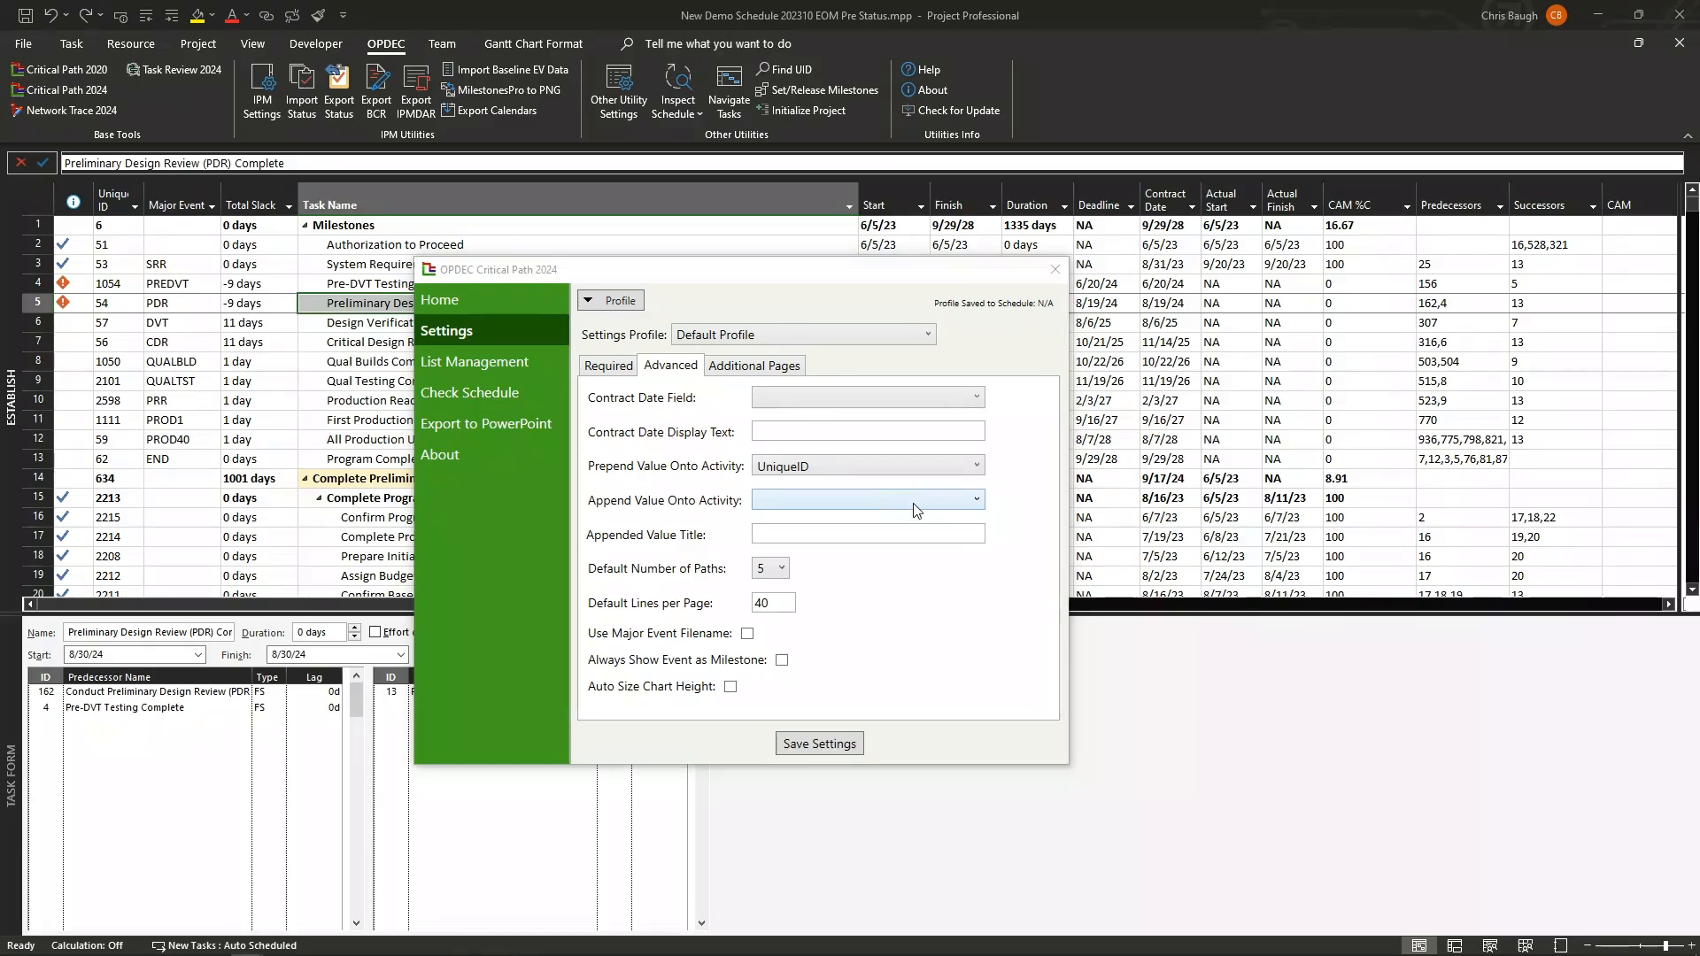
Step: Turn off the Display Master Descriptions Page option on the additional pages settings and save the settings
left_click(802, 373)
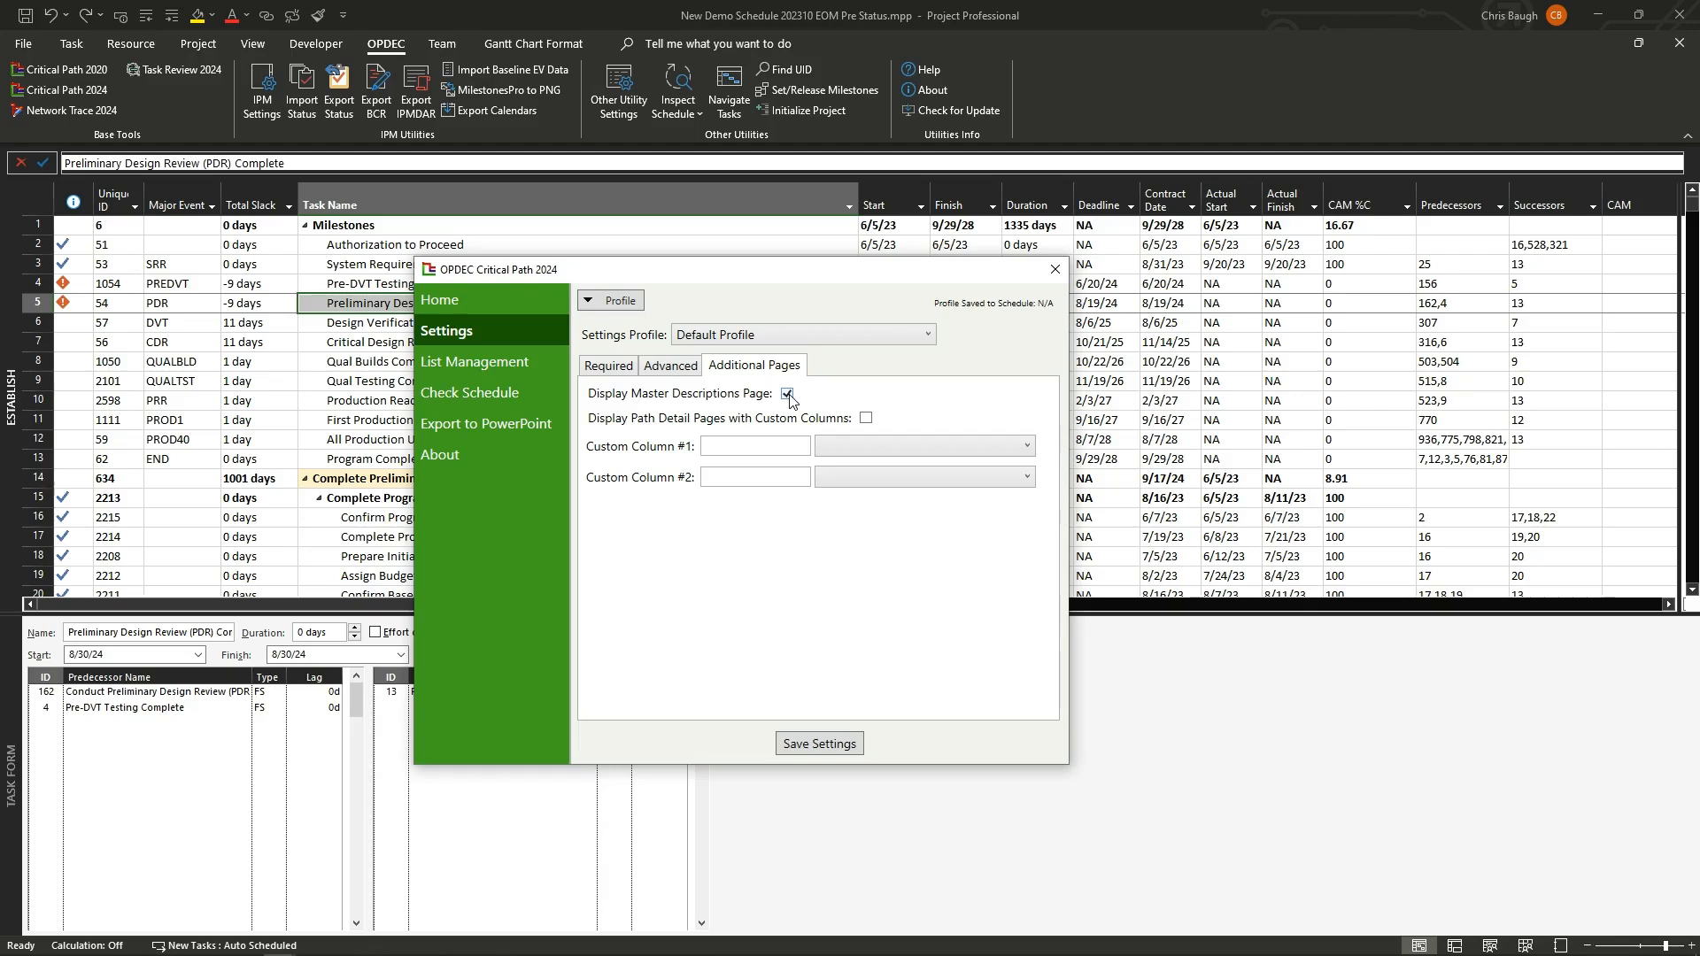
left_click(865, 419)
left_click(808, 444)
left_click(903, 439)
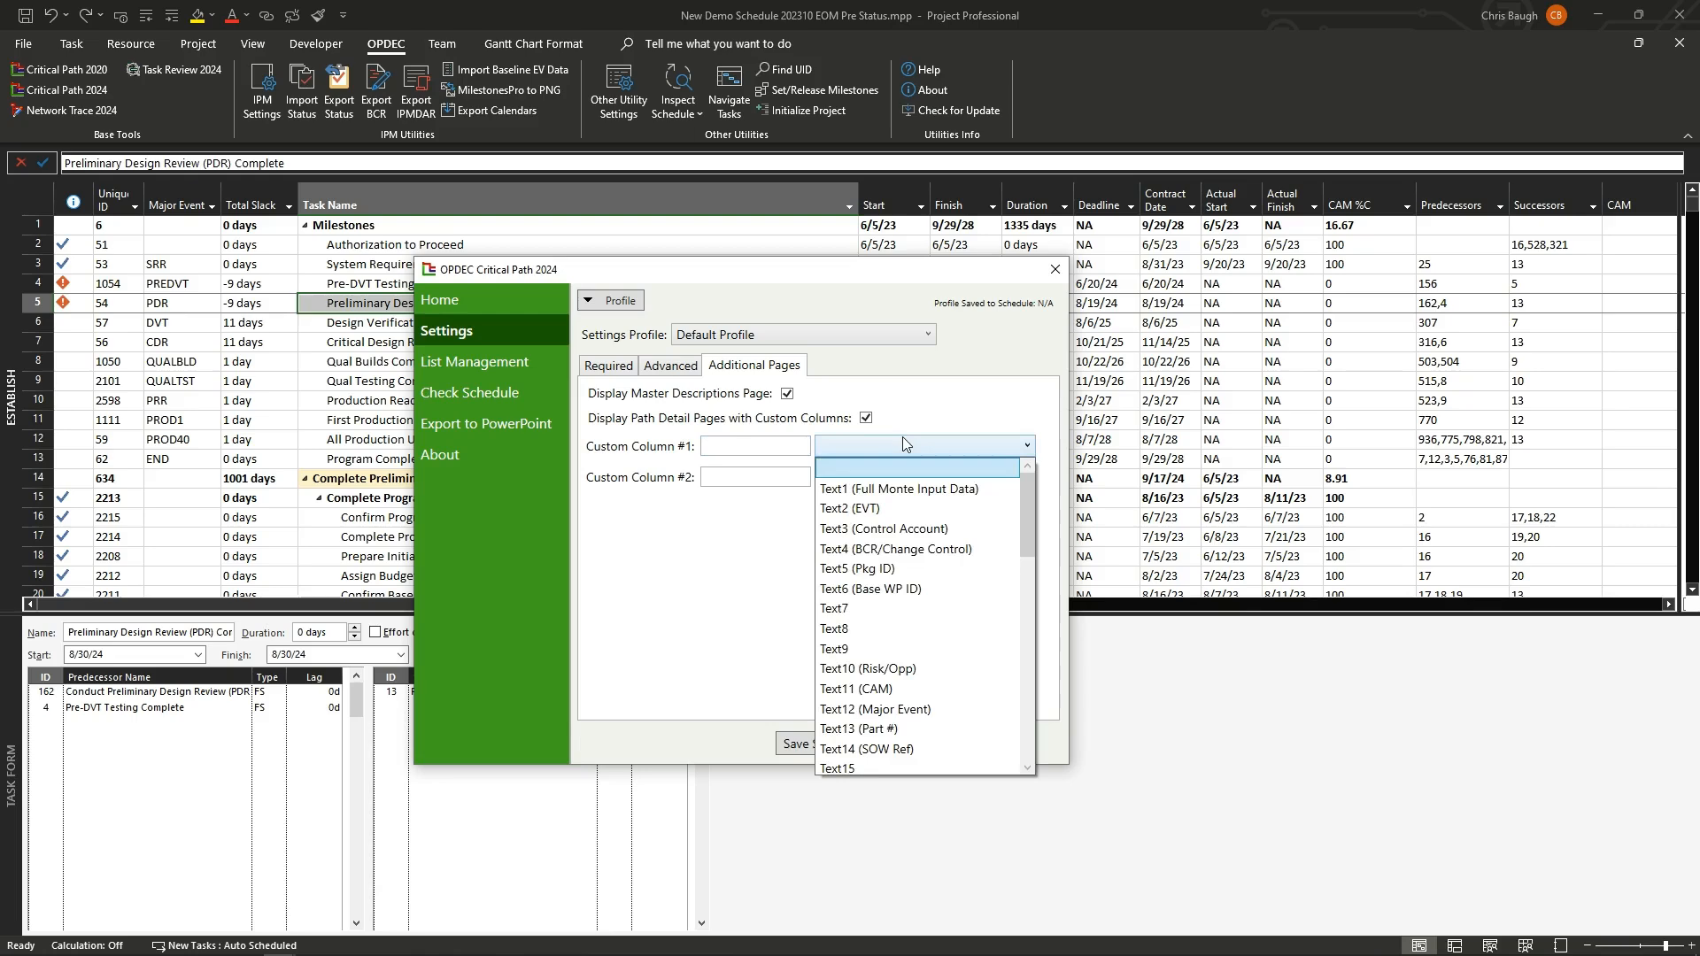
left_click(901, 437)
left_click(865, 418)
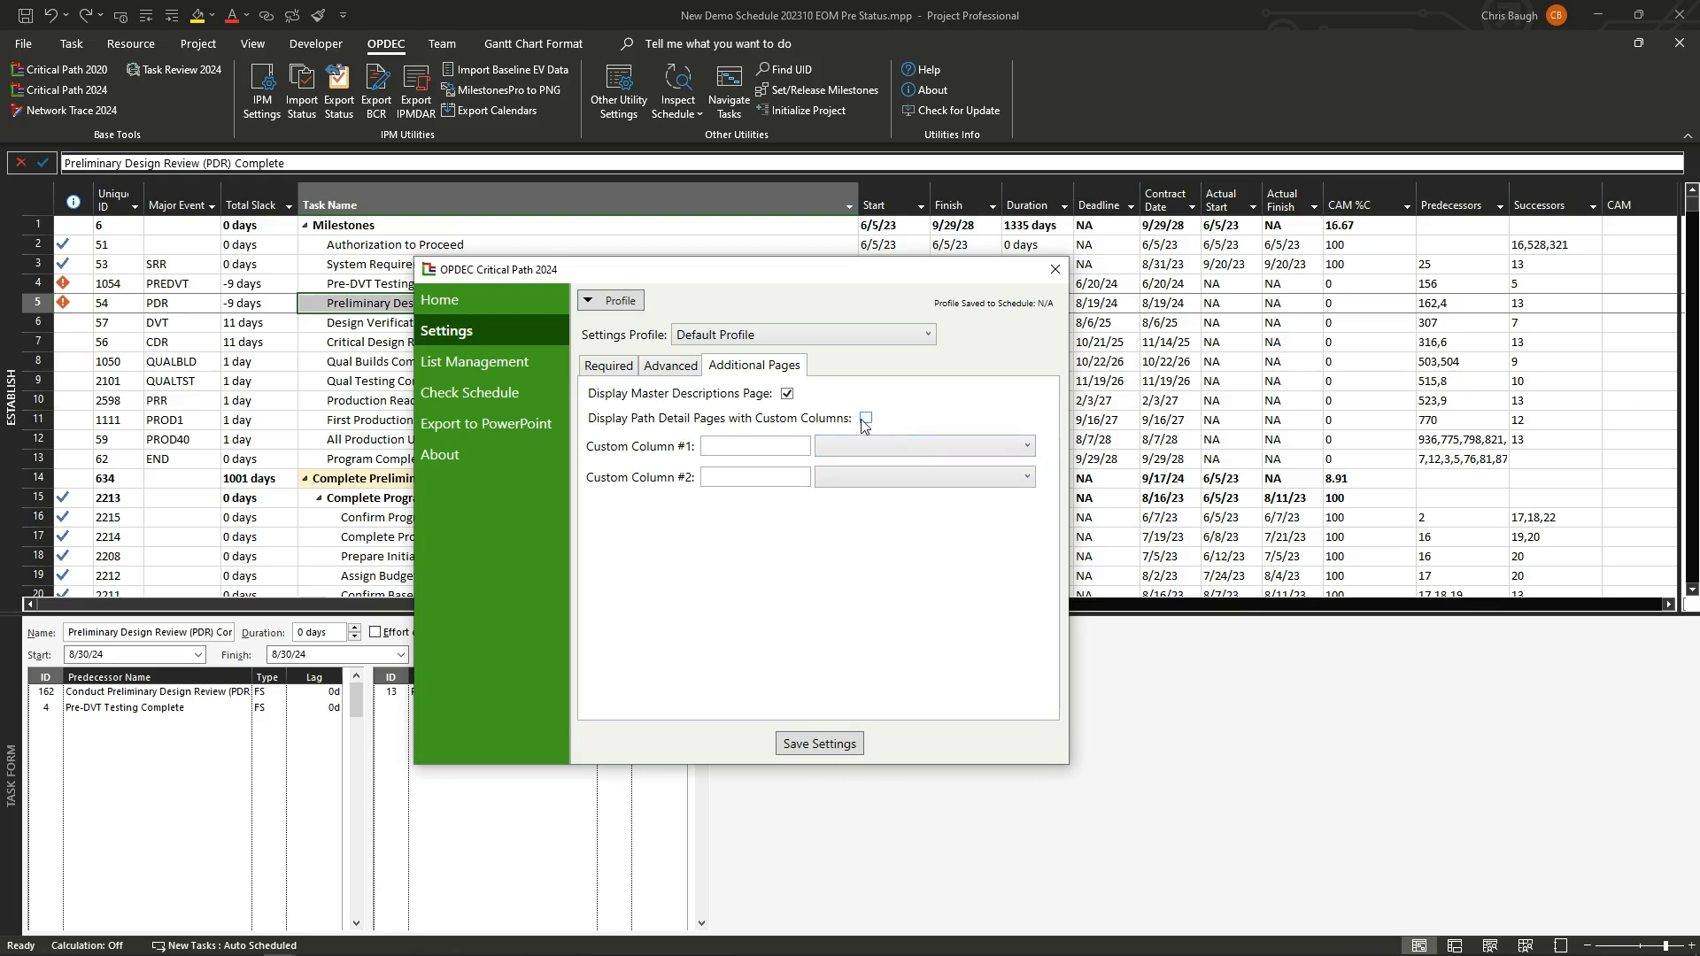
left_click(787, 393)
left_click(840, 748)
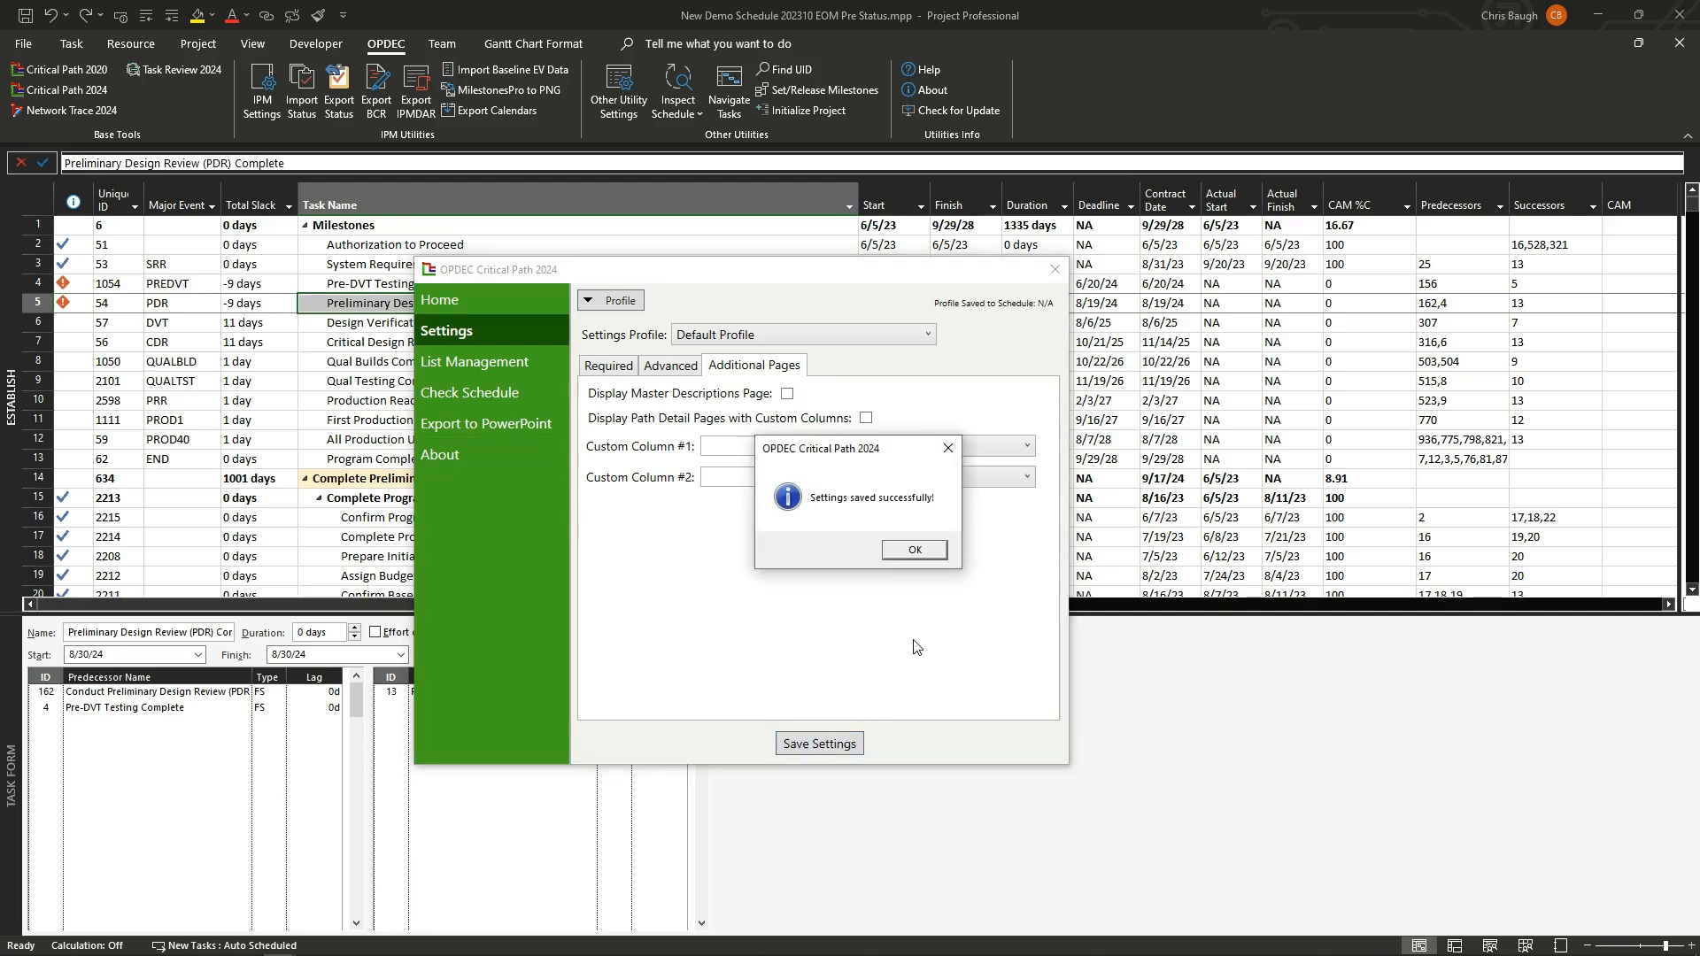
left_click(937, 556)
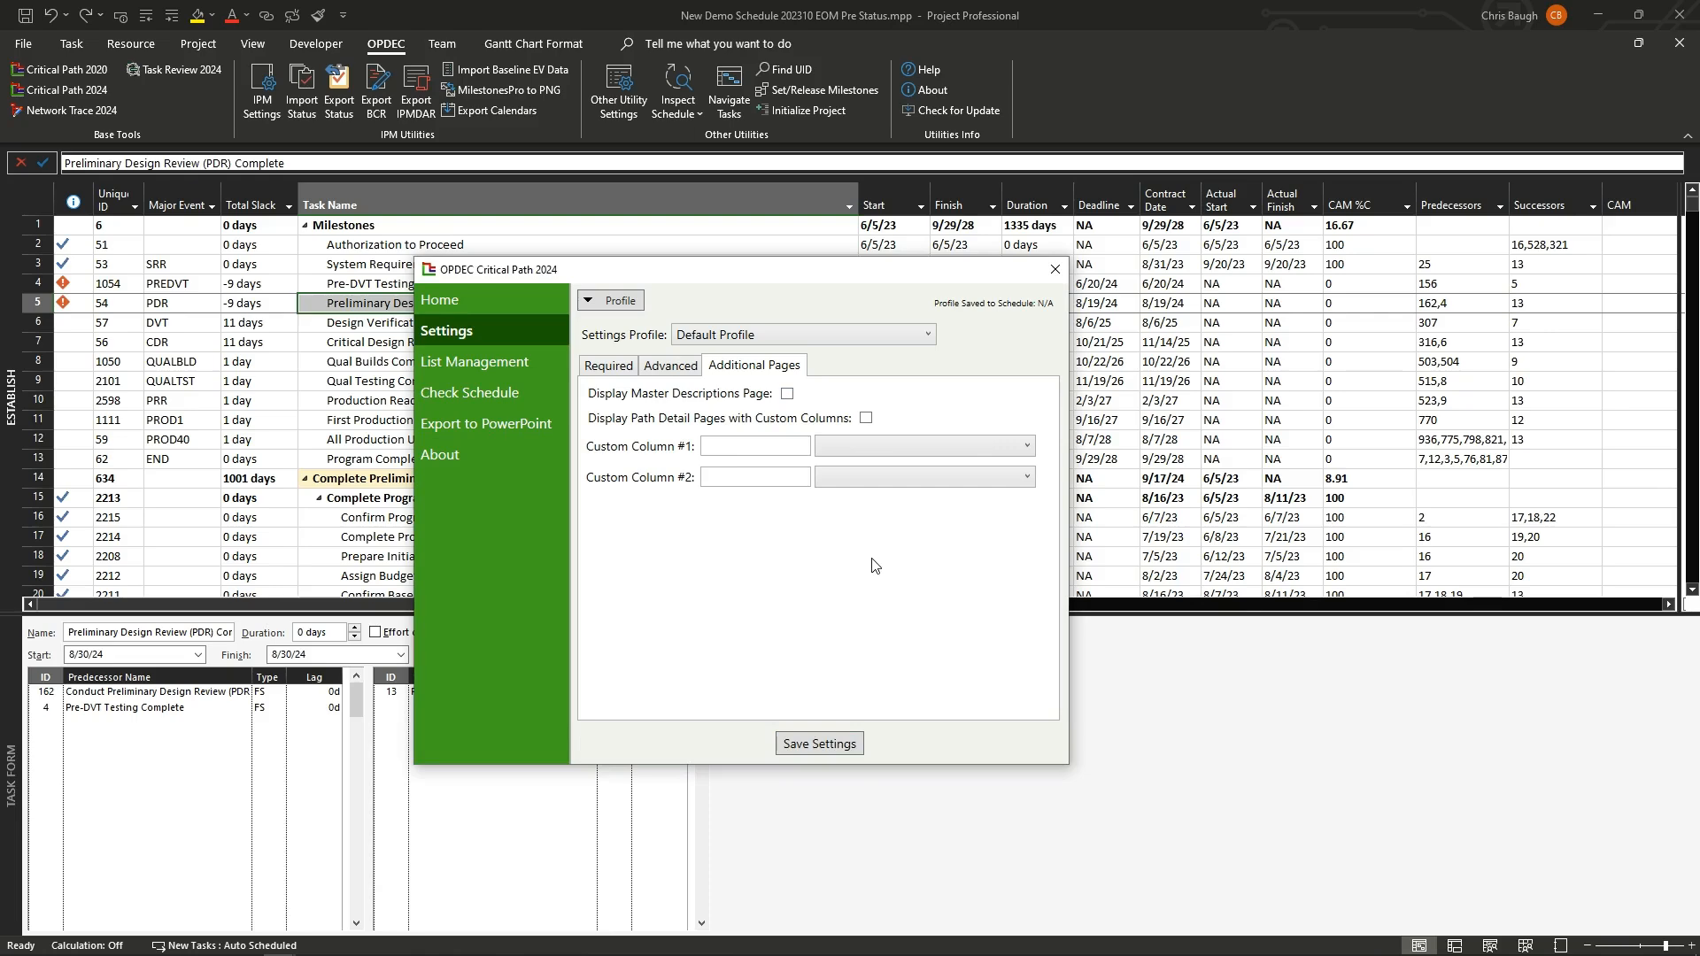
Step: Create a new milestone list named PDR and CDR in List Management
left_click(553, 369)
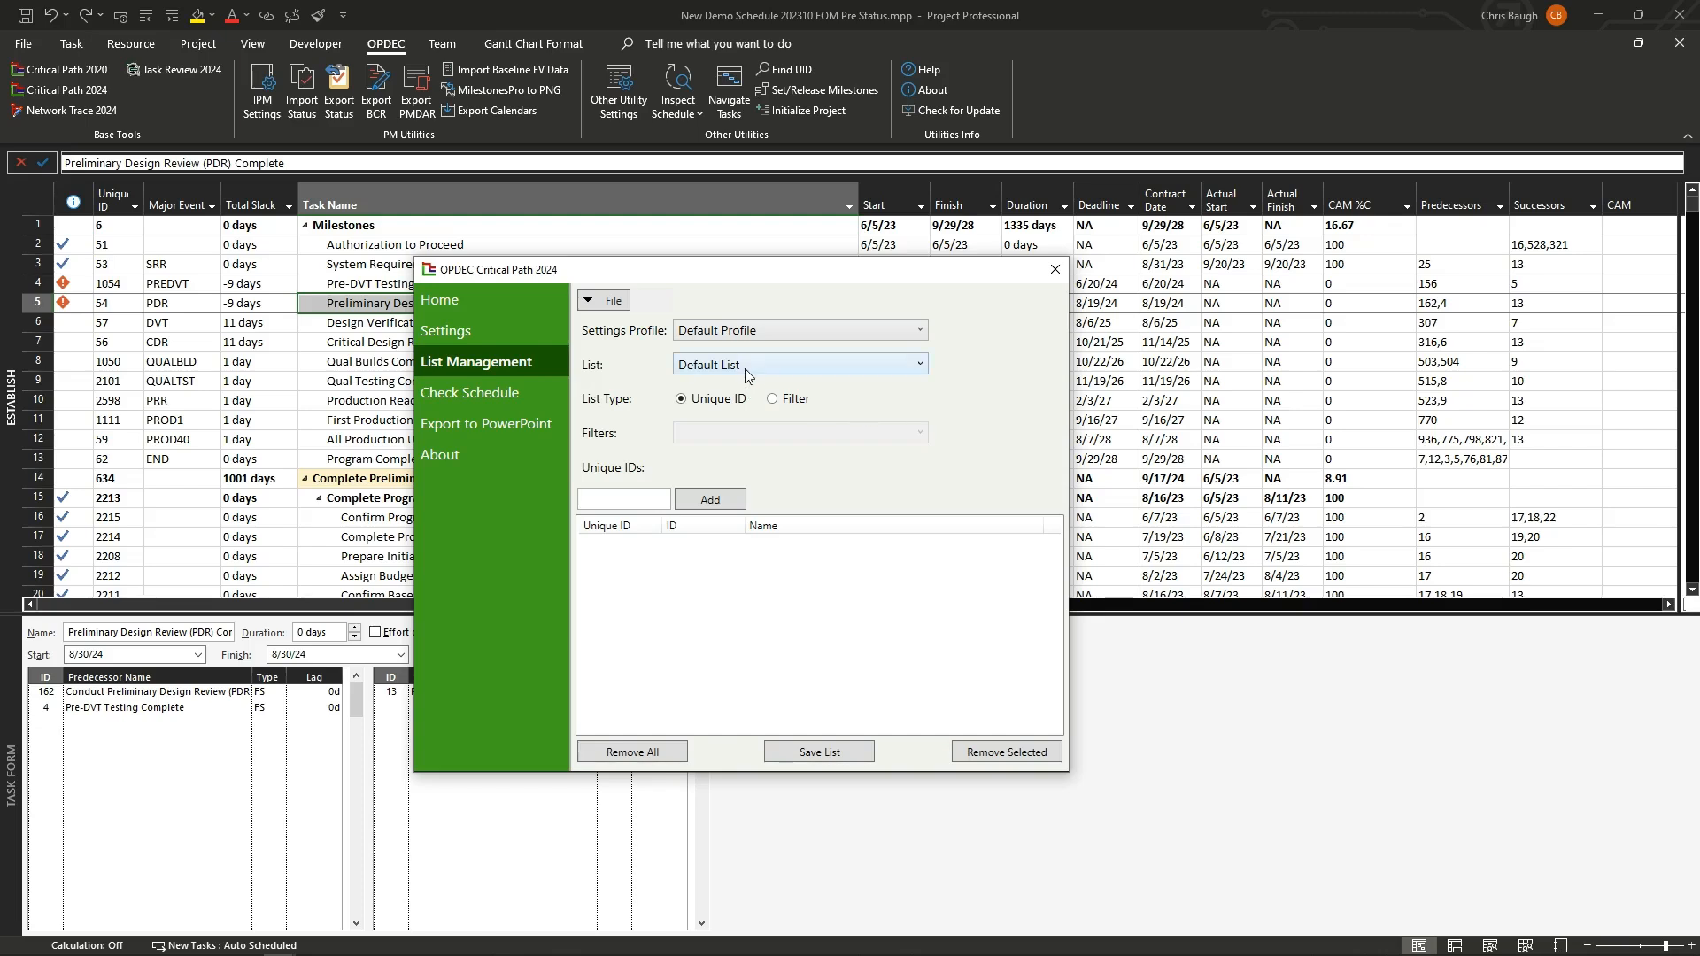
left_click(606, 300)
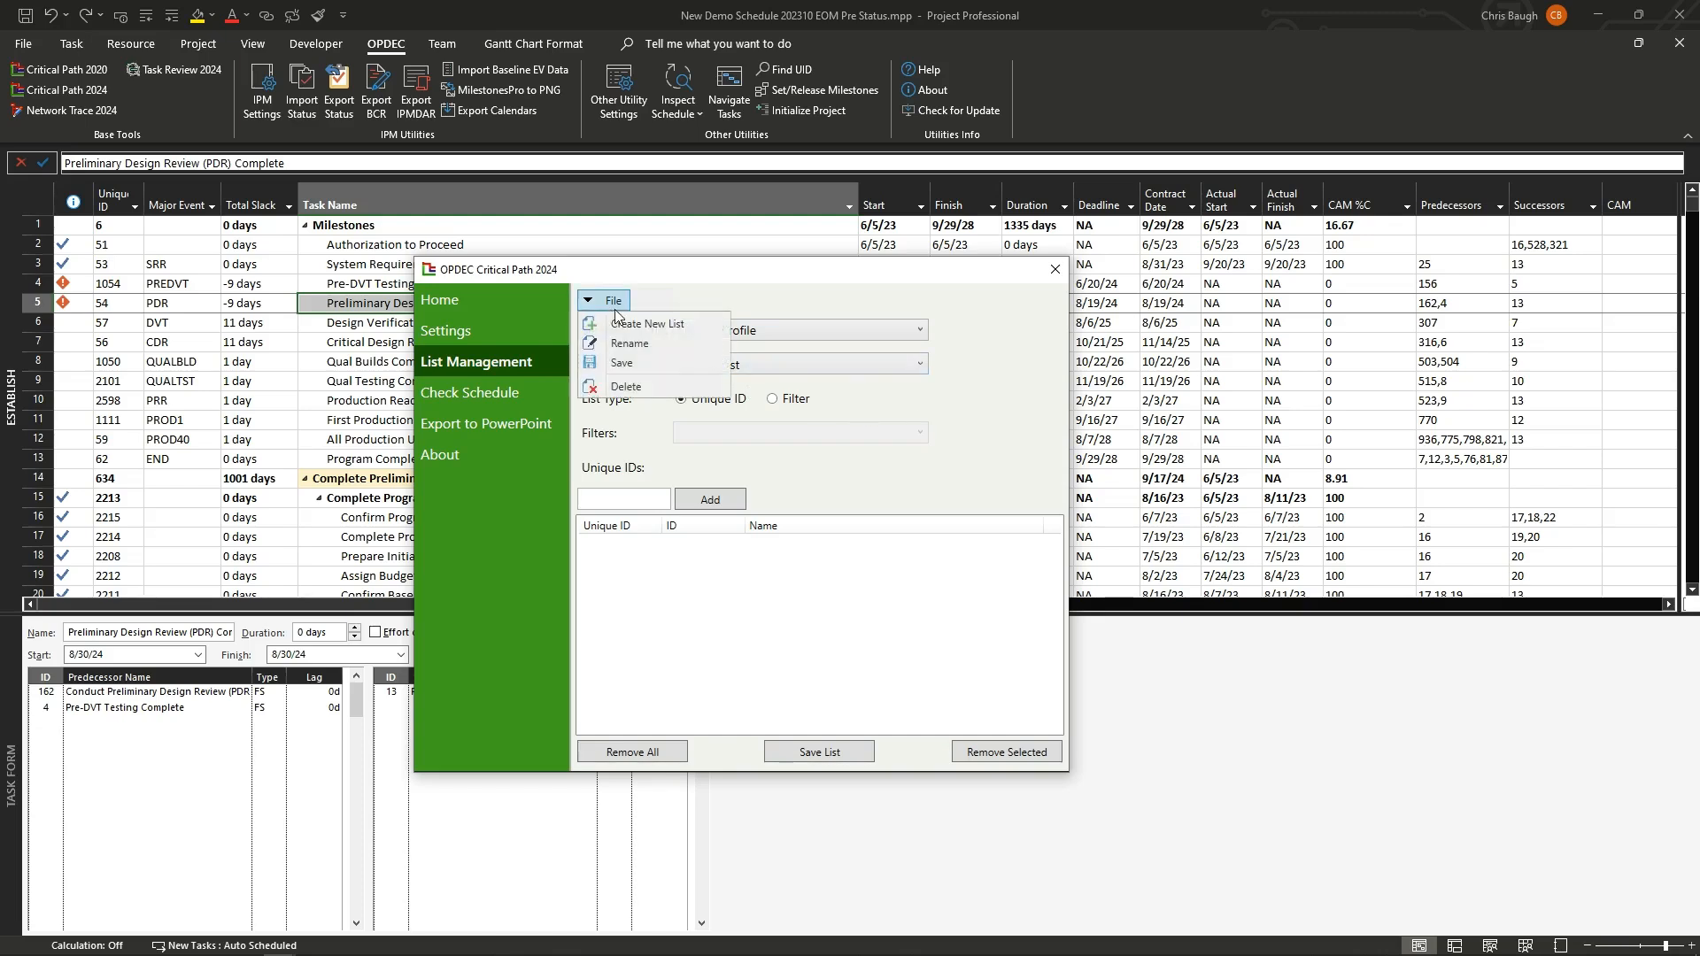
left_click(630, 322)
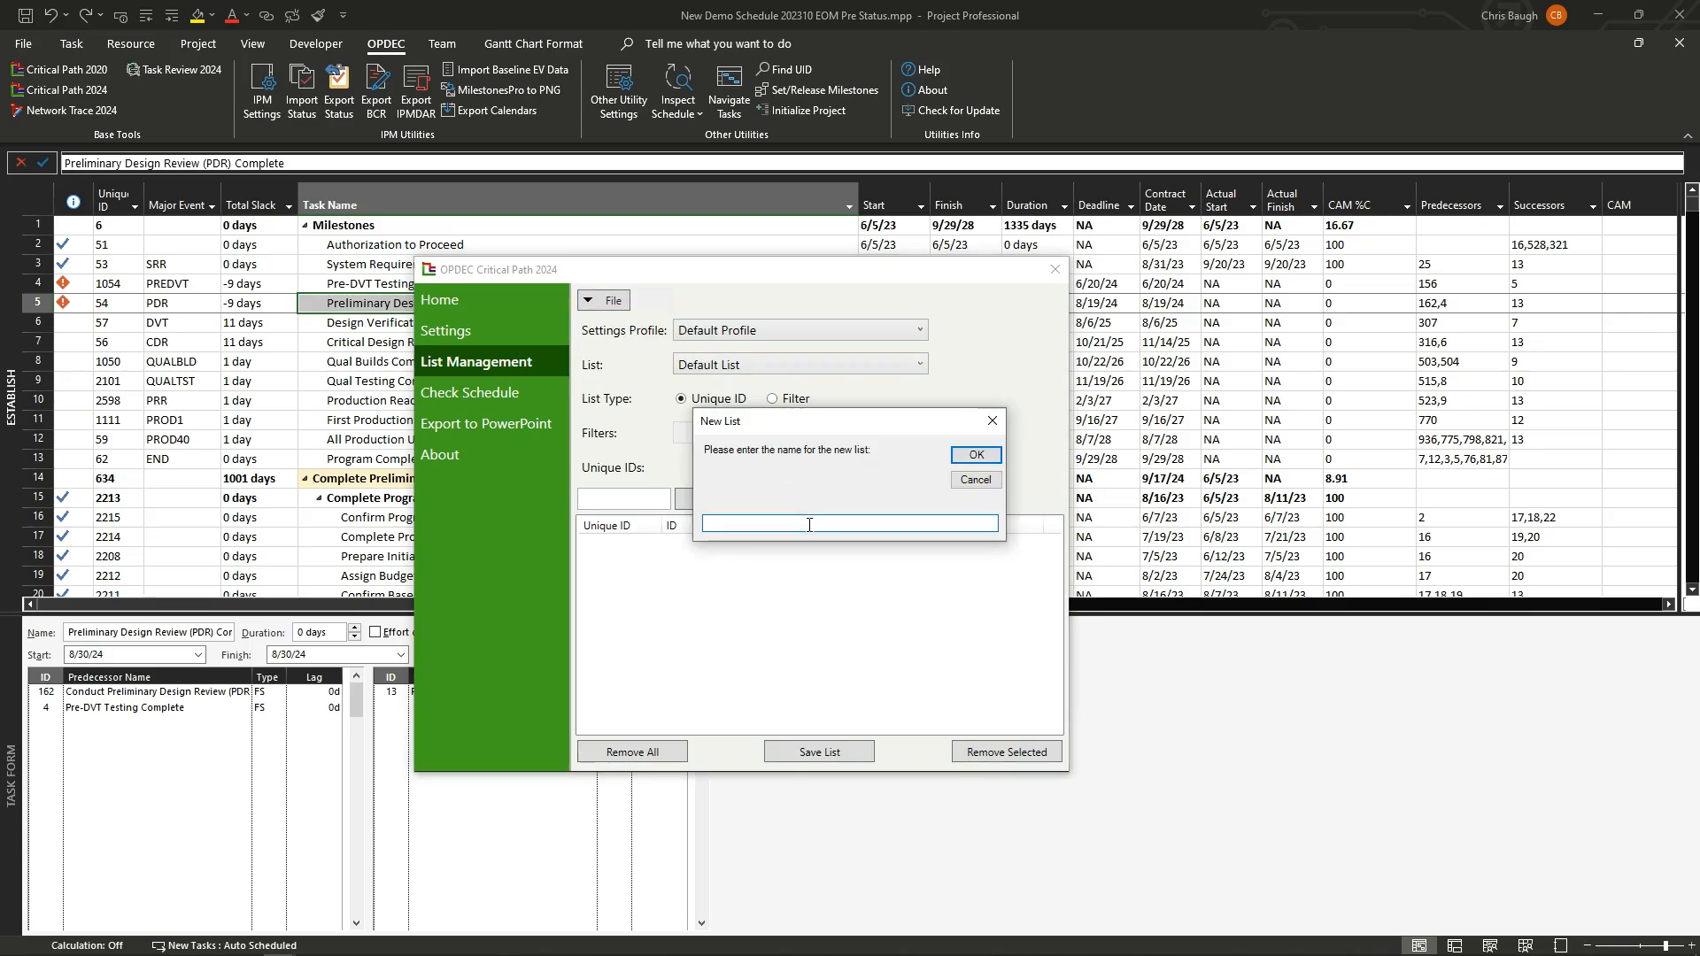
type("PDR and CDR")
key("Return")
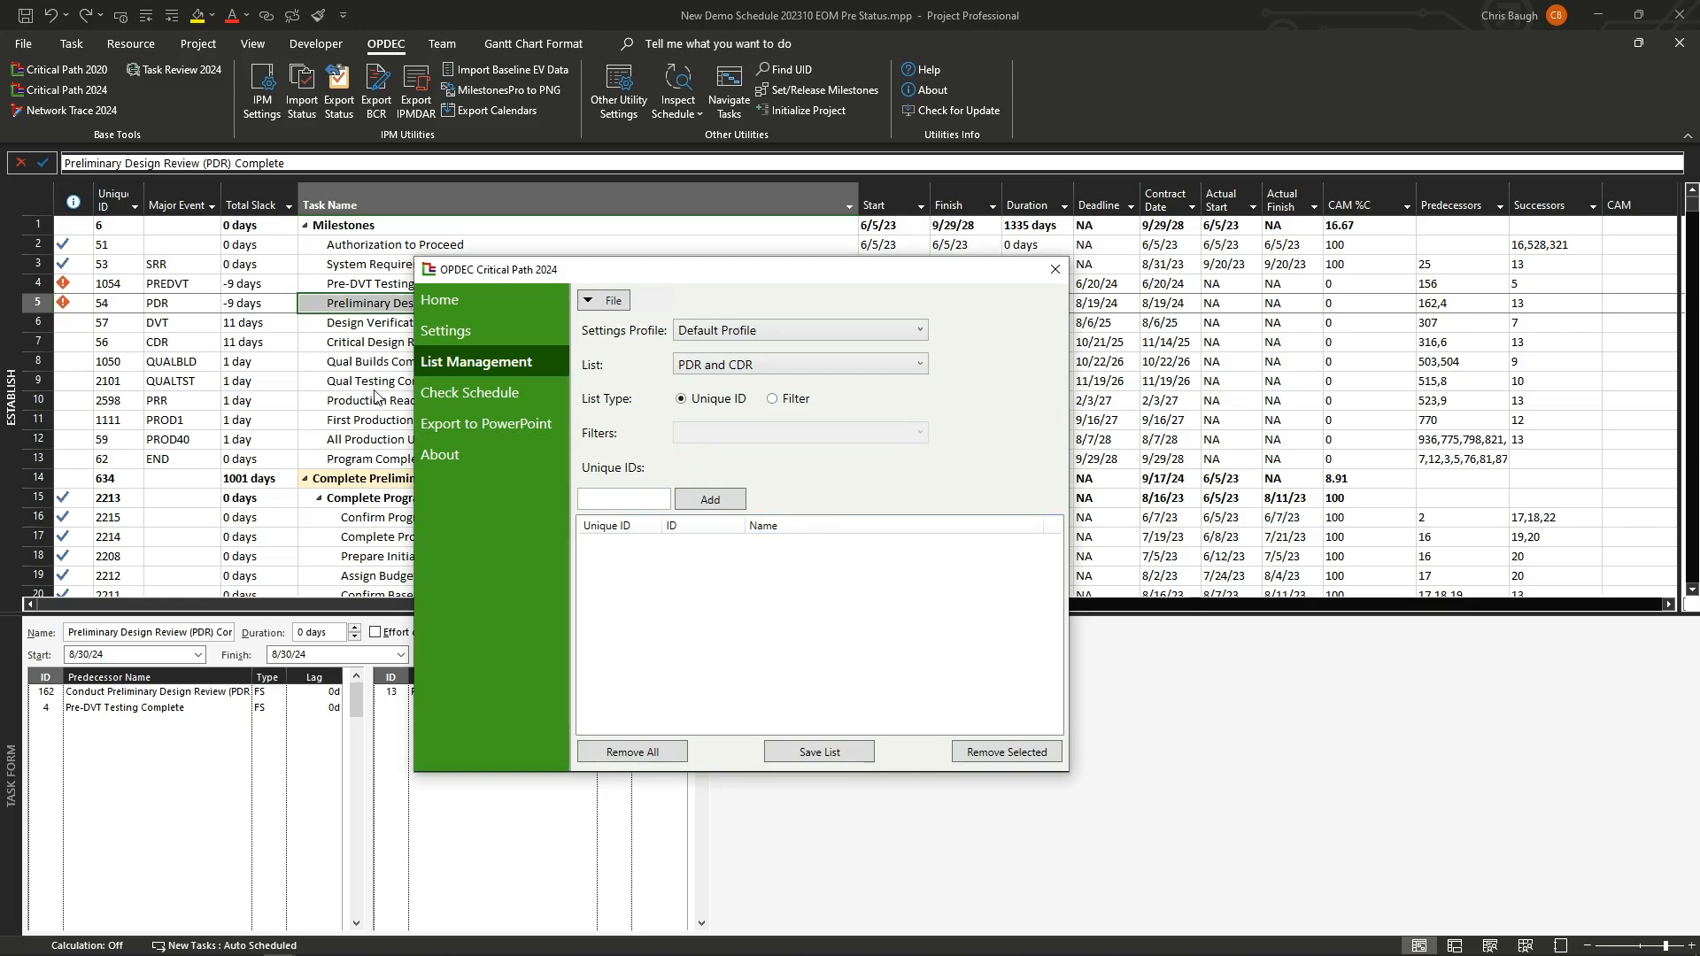
Step: Add unique IDs 54 and 56 to the PDR and CDR list
left_click_drag(667, 260, 886, 292)
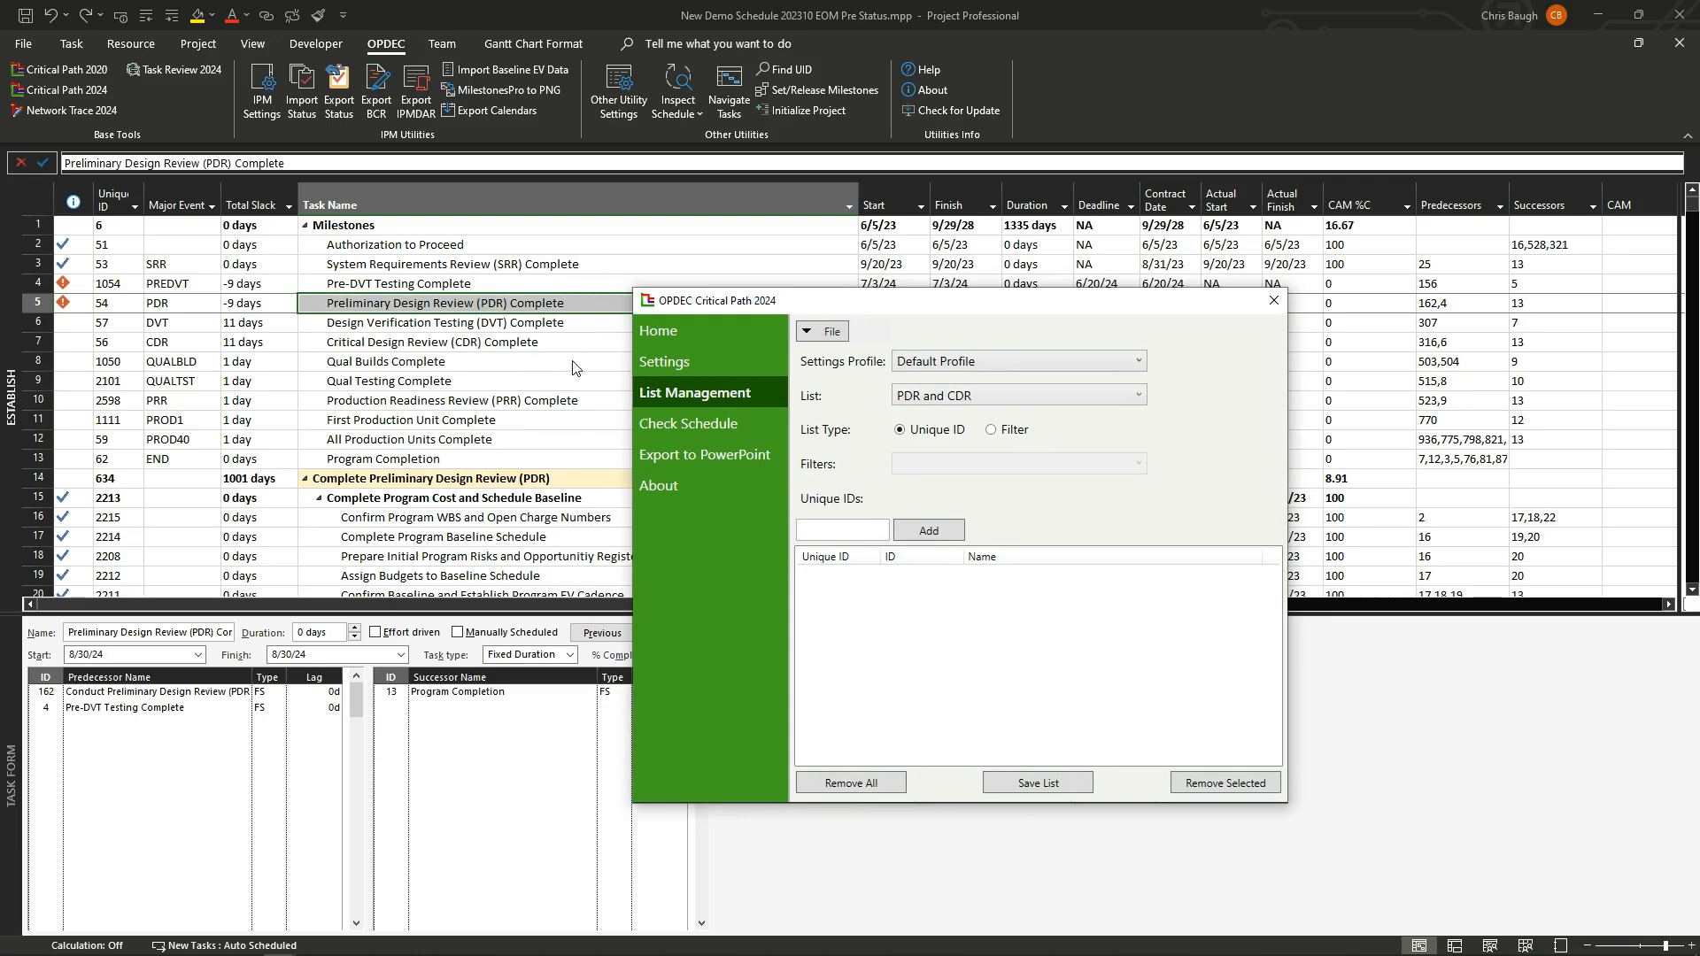
left_click(861, 535)
type("54")
key("Return")
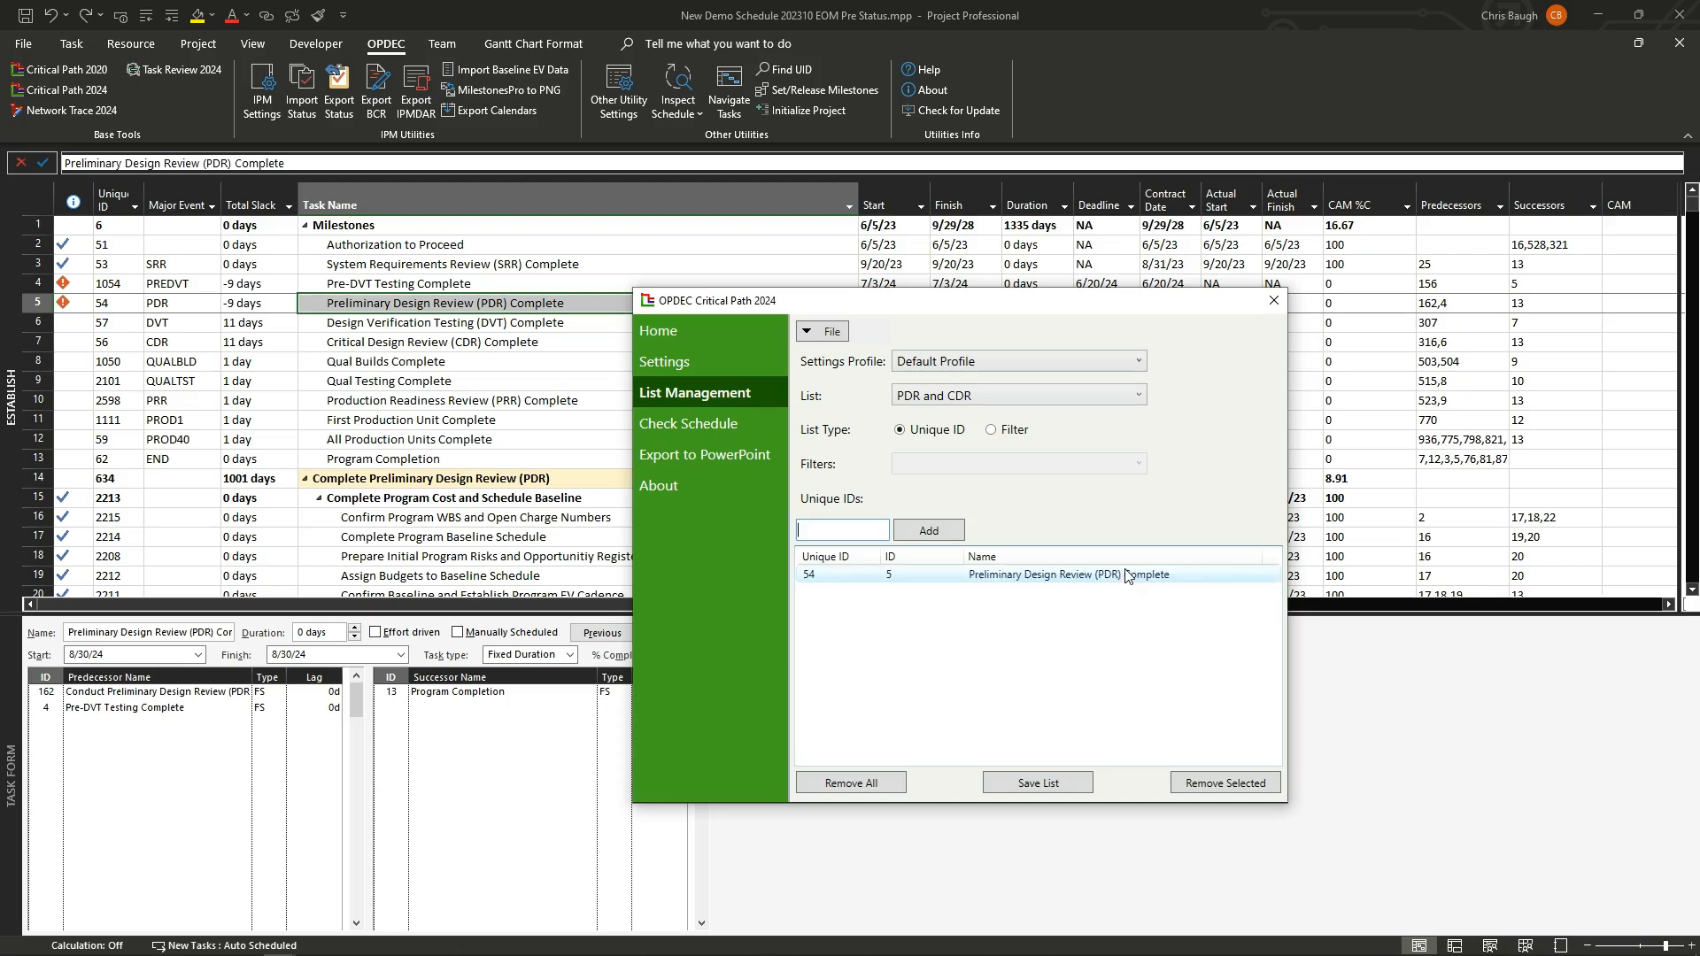
type("56")
key("Return")
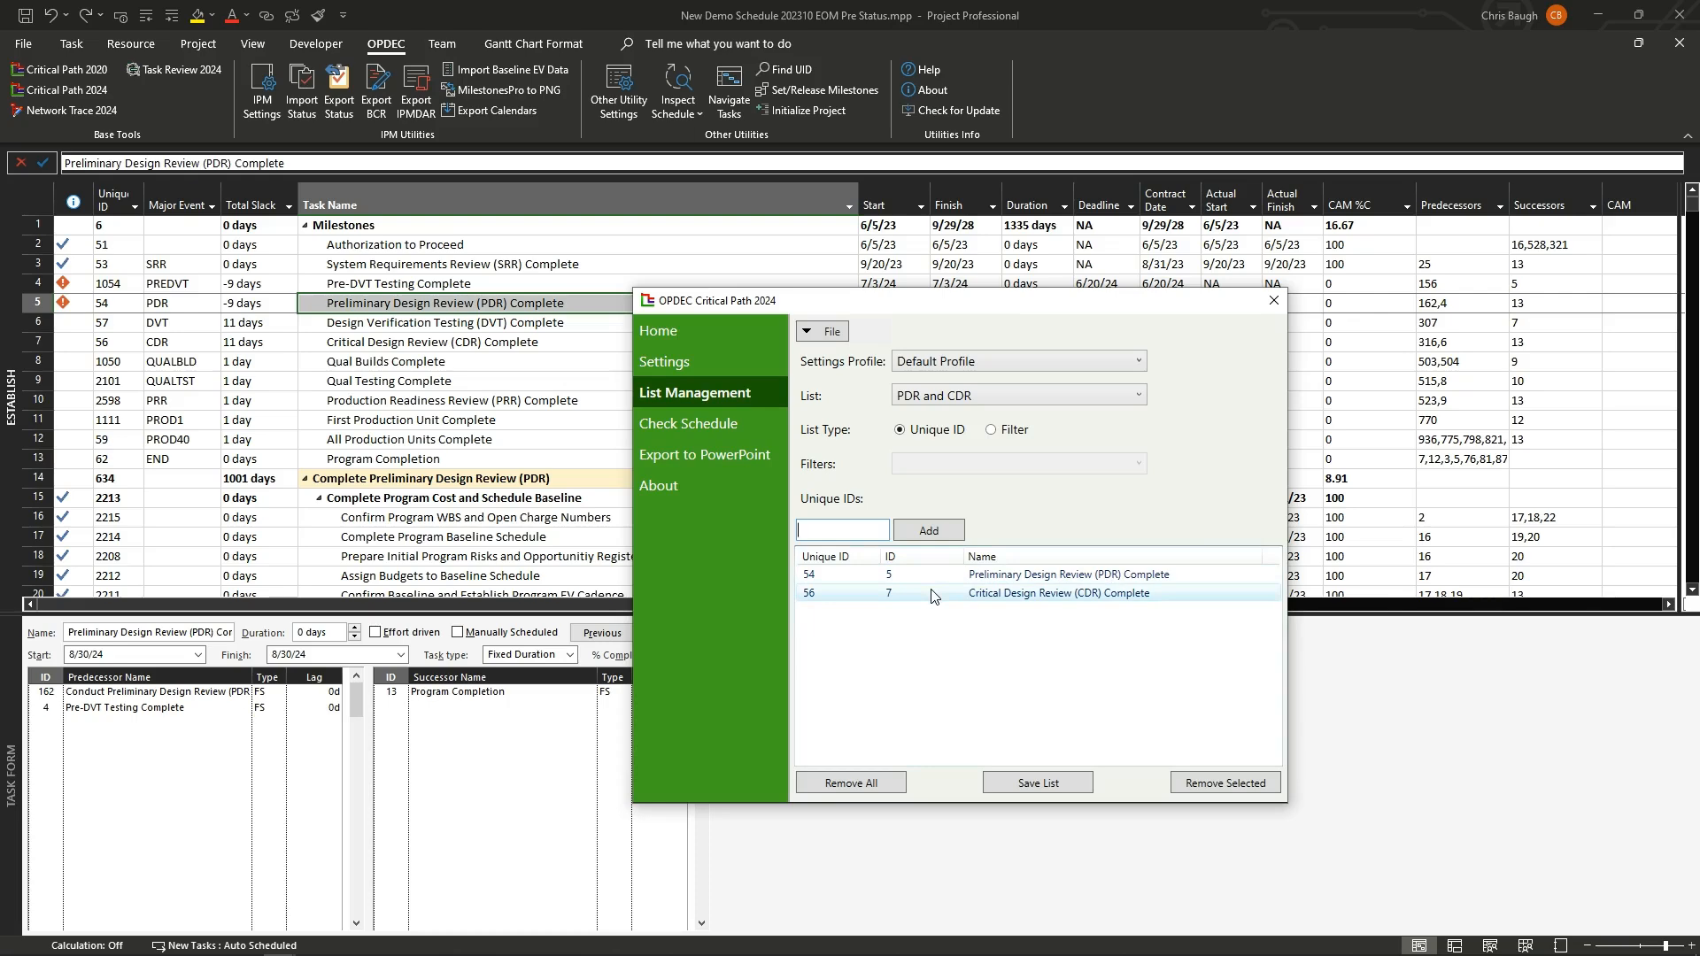
Step: Save the PDR and CDR list and switch to the Home page of the Critical Path tool
left_click(1052, 781)
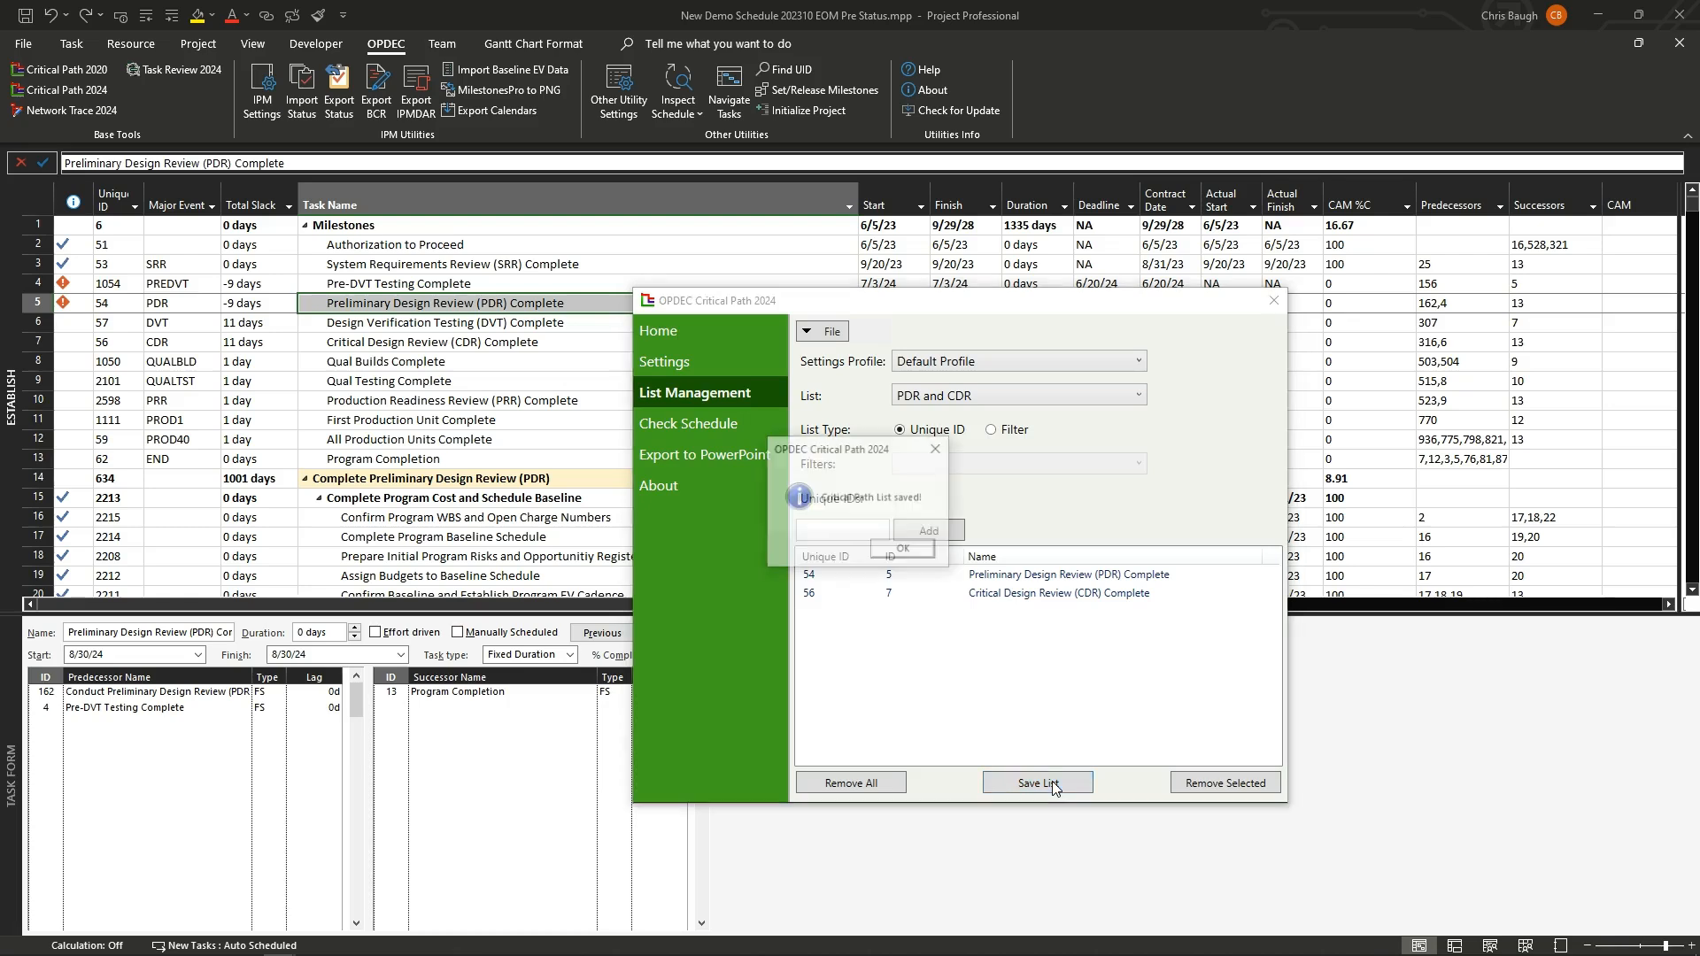
left_click(926, 550)
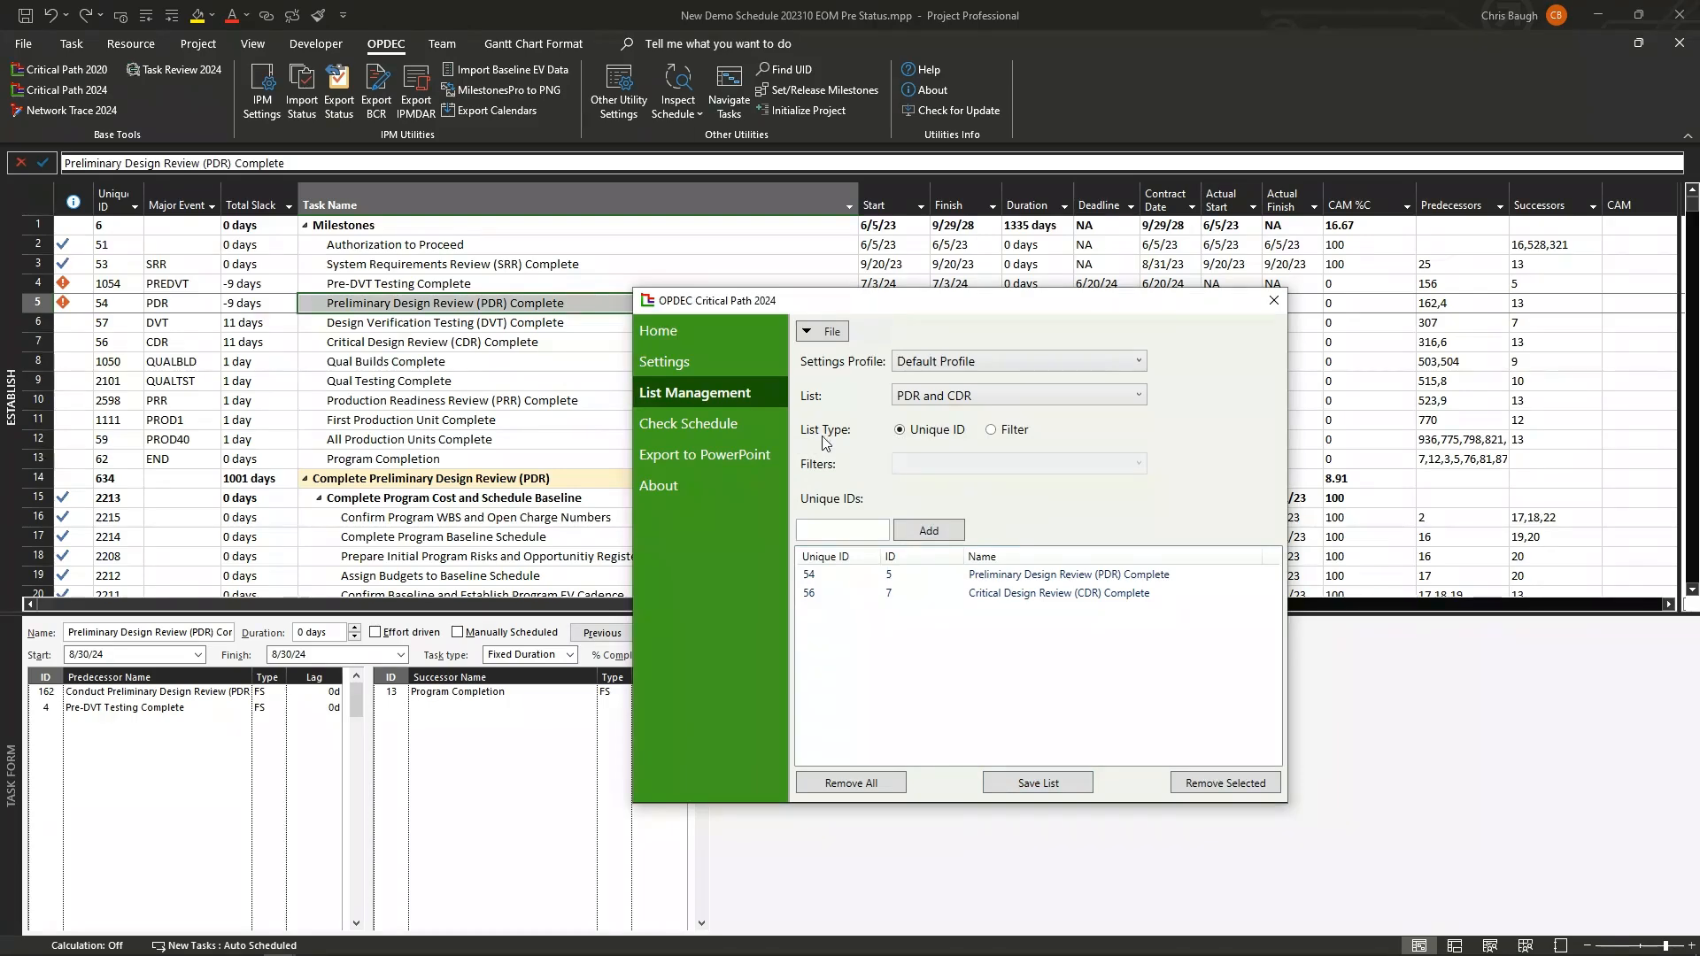
left_click(719, 333)
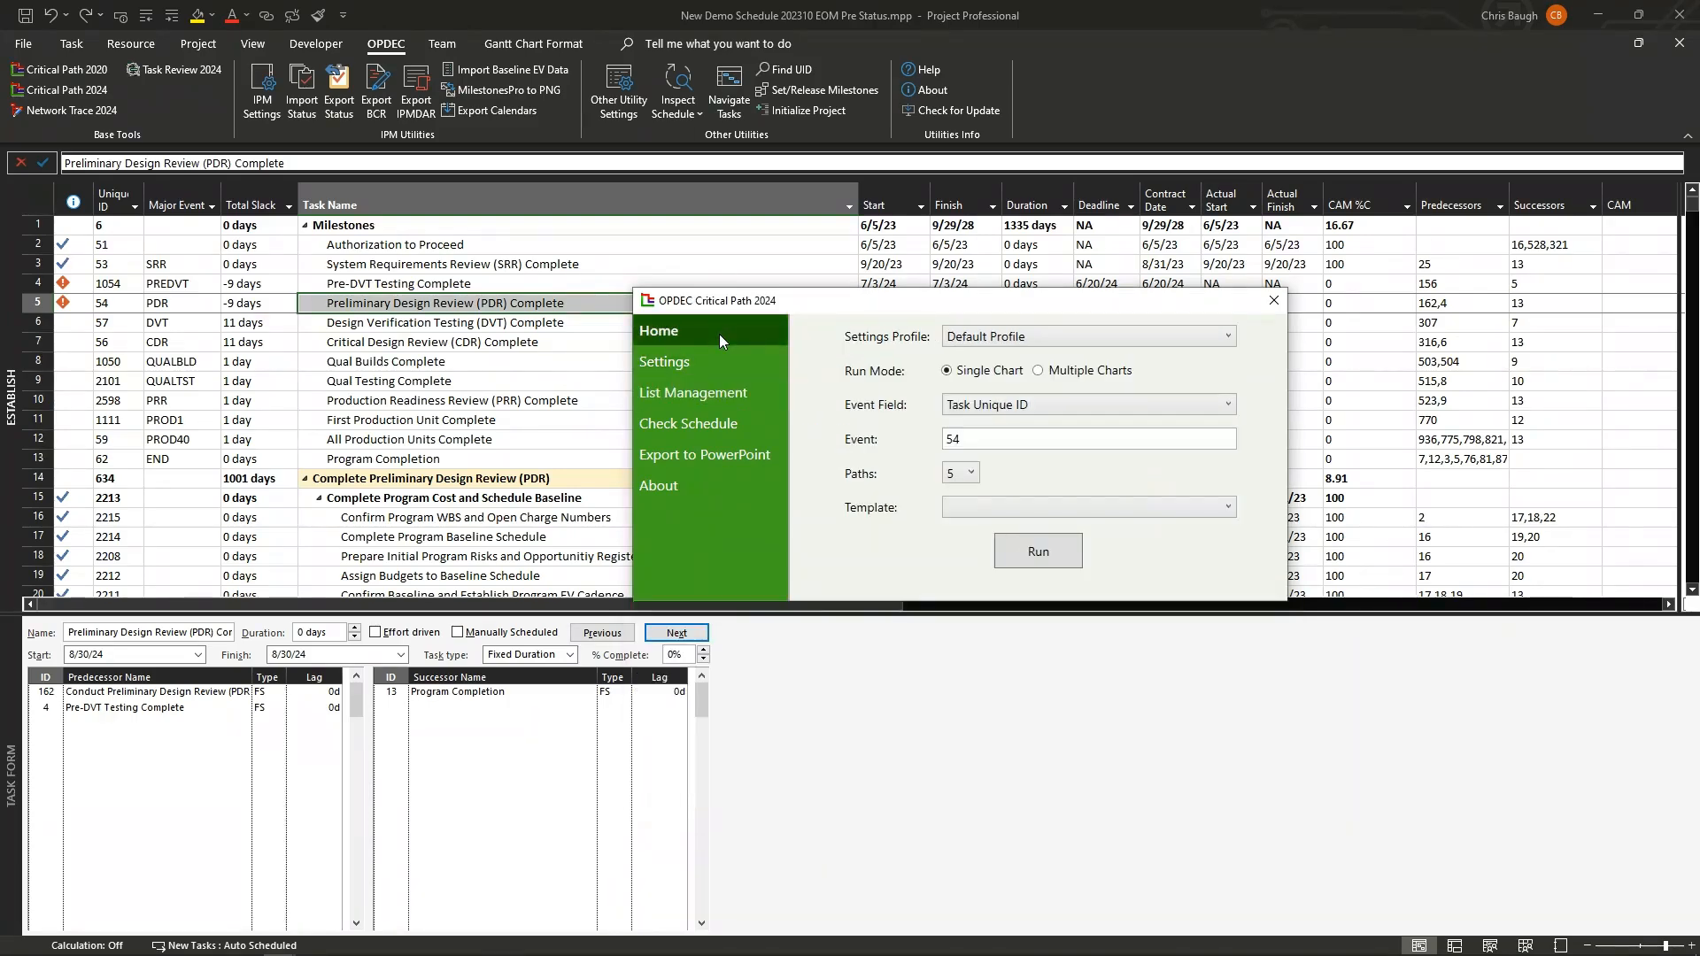
Step: Run Multiple Charts mode using the PDR and CDR critical path list with 5 paths, and acknowledge completion
left_click(1103, 373)
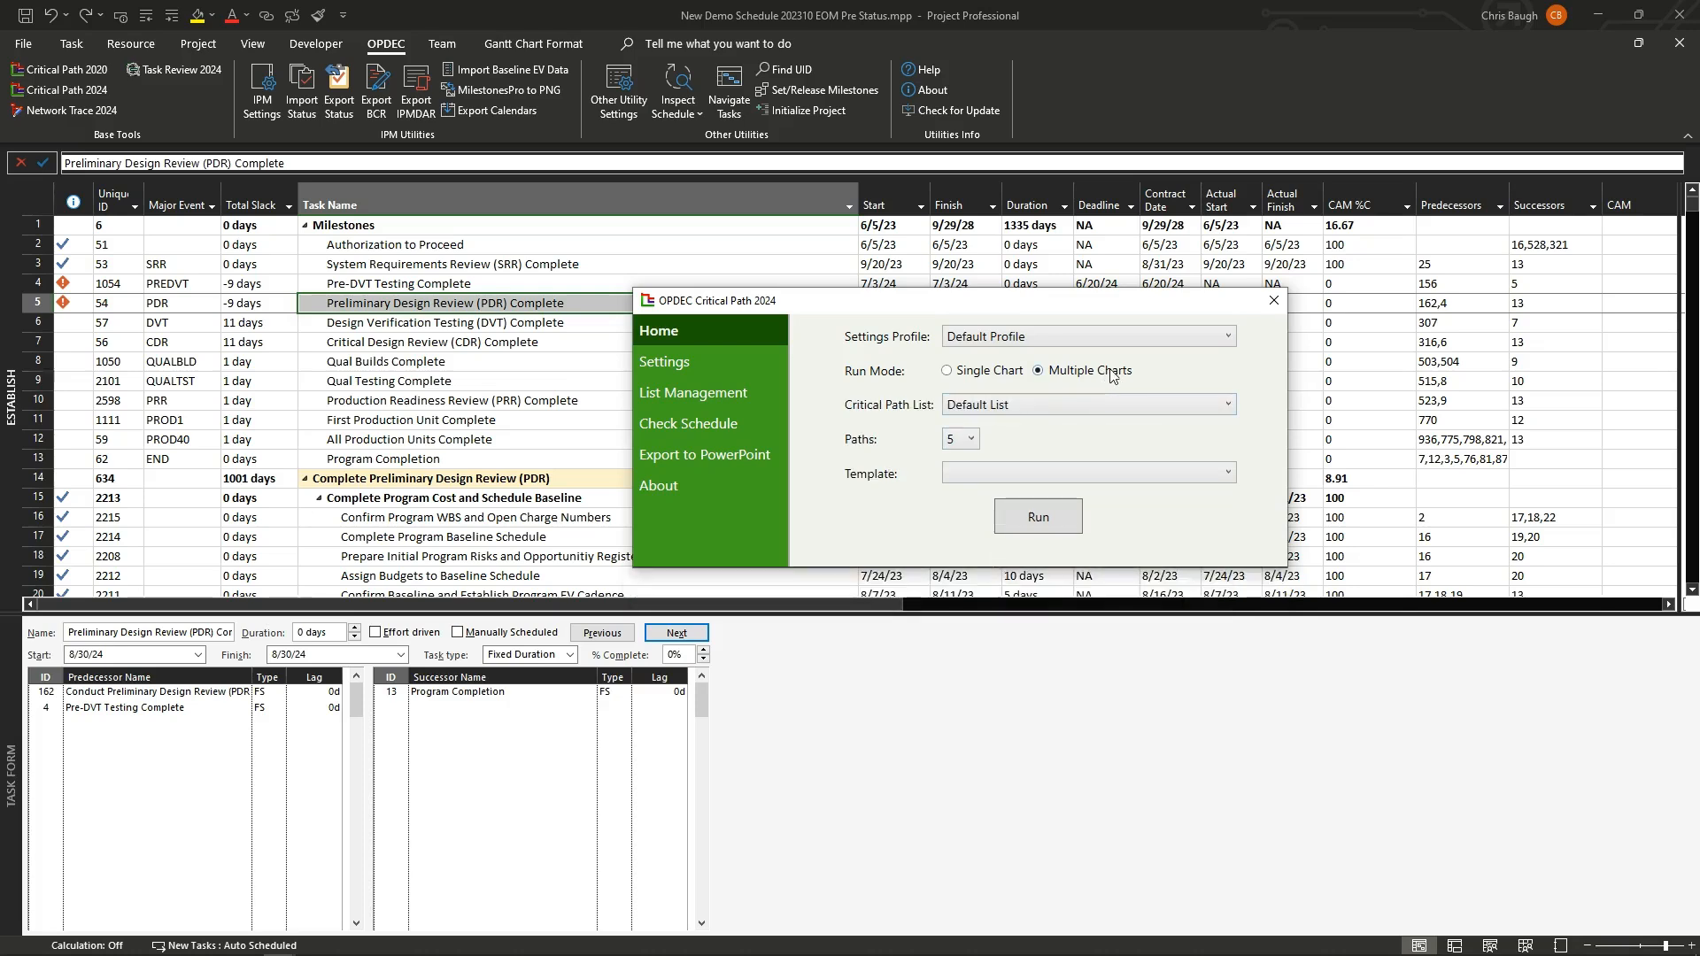
left_click(1075, 406)
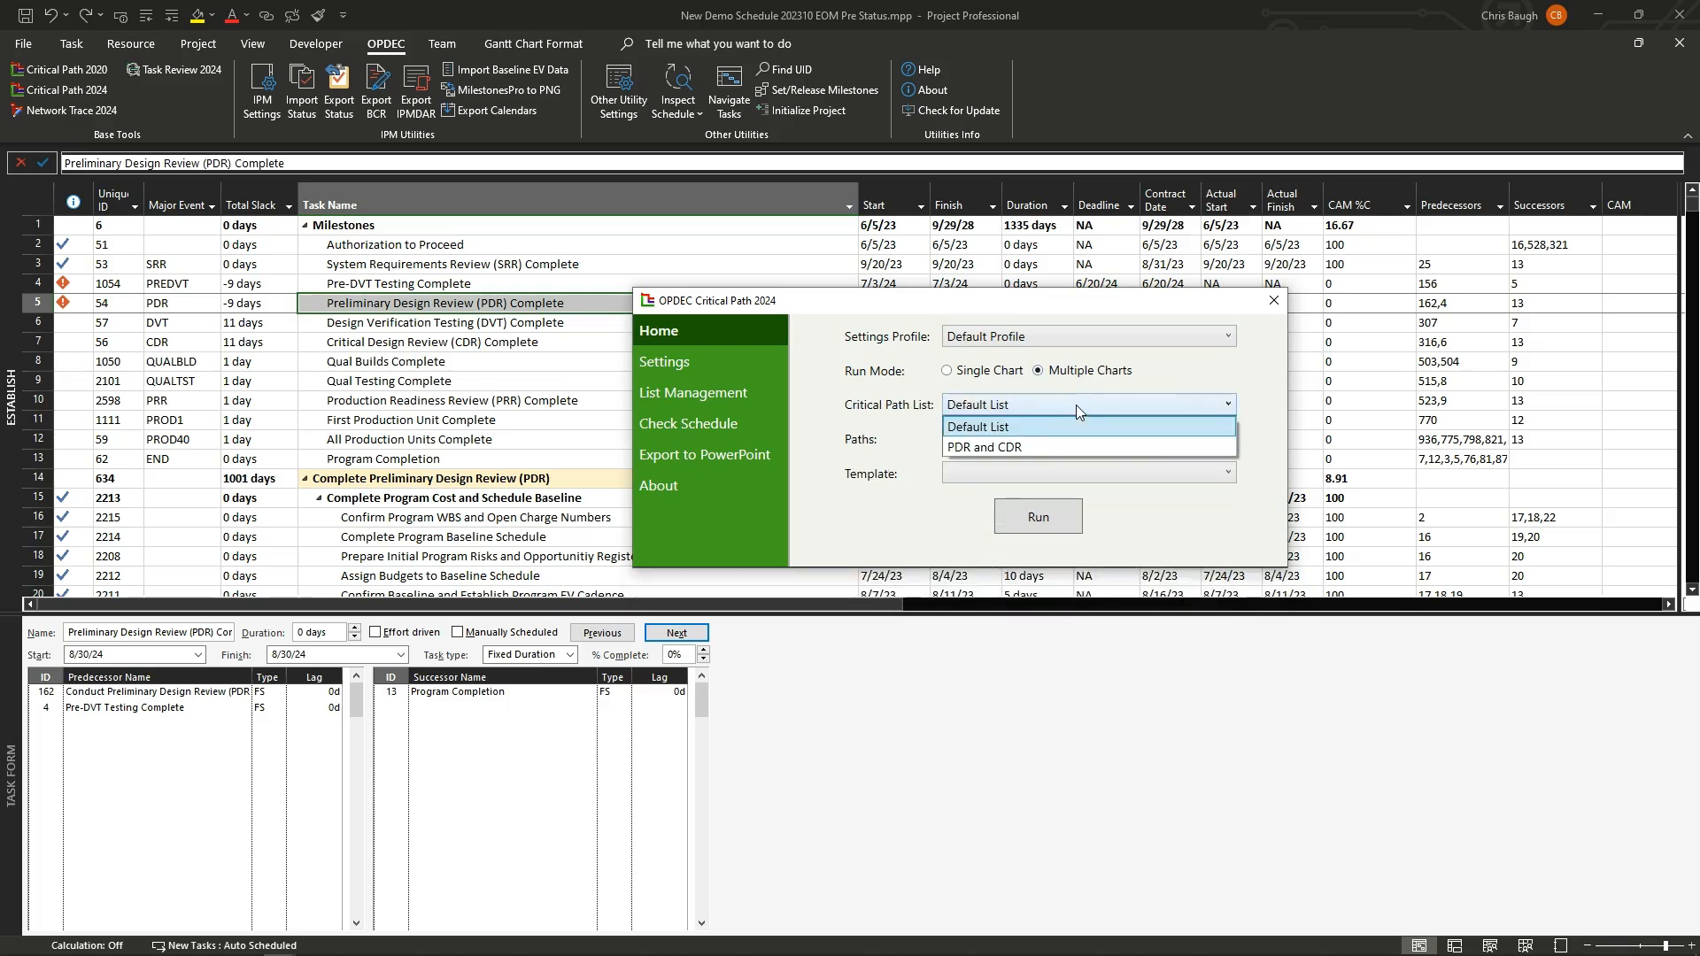
left_click(1054, 448)
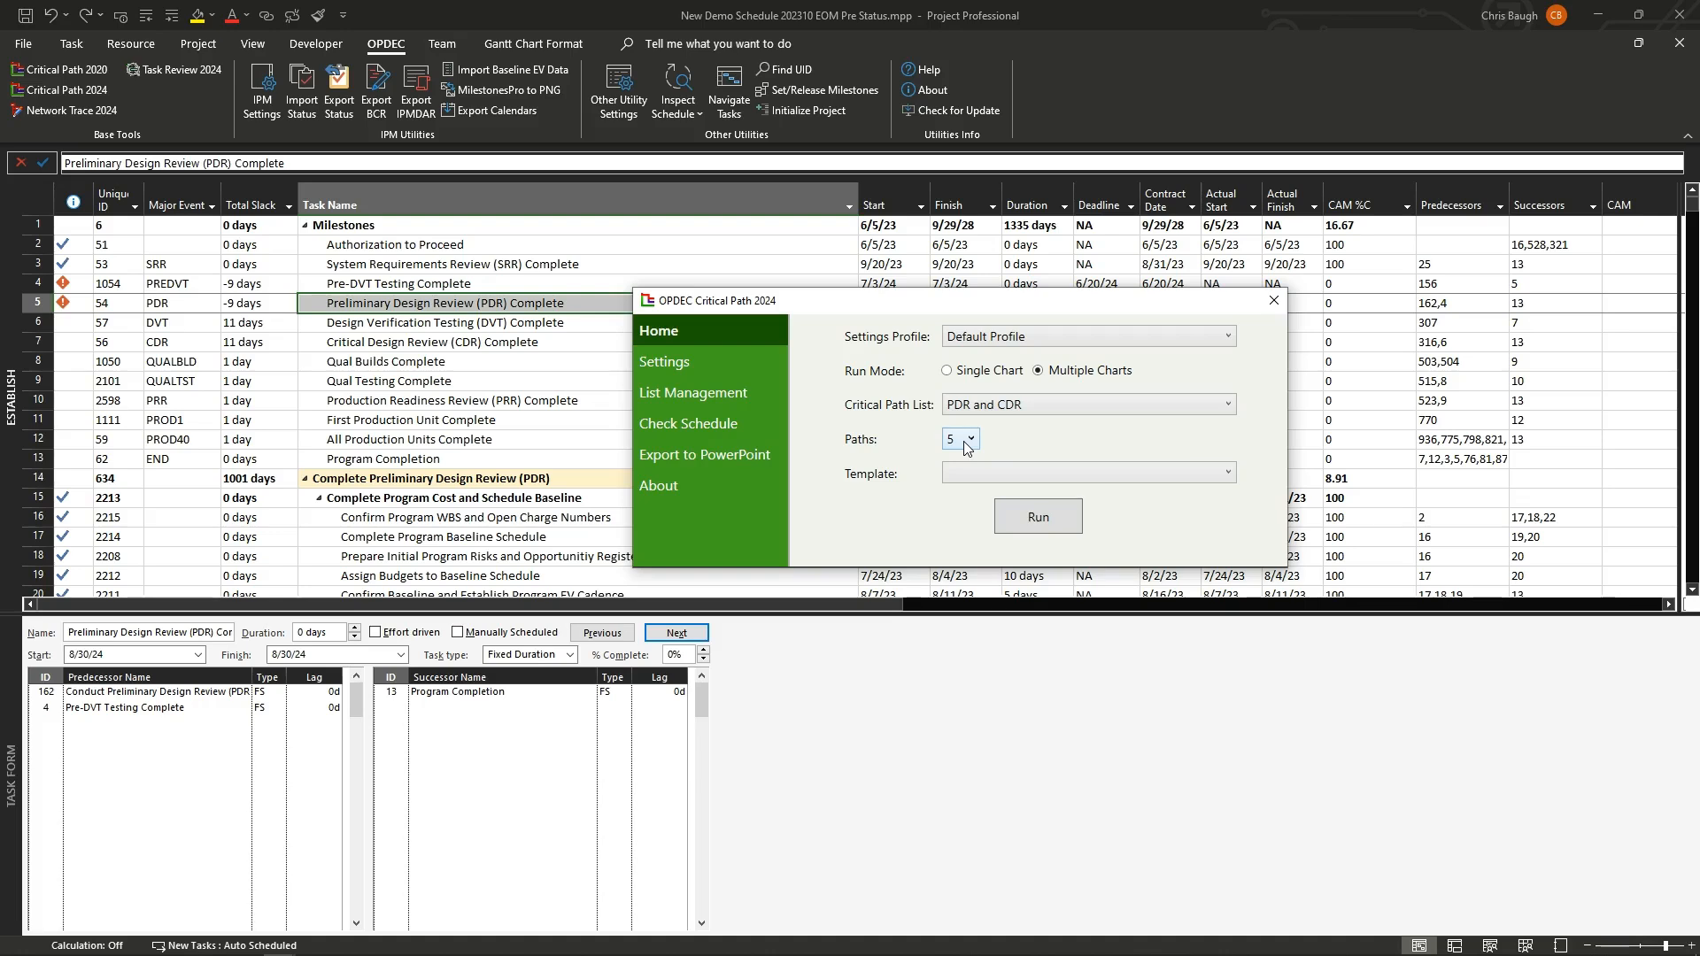
left_click(1003, 471)
left_click(1004, 496)
left_click(1045, 522)
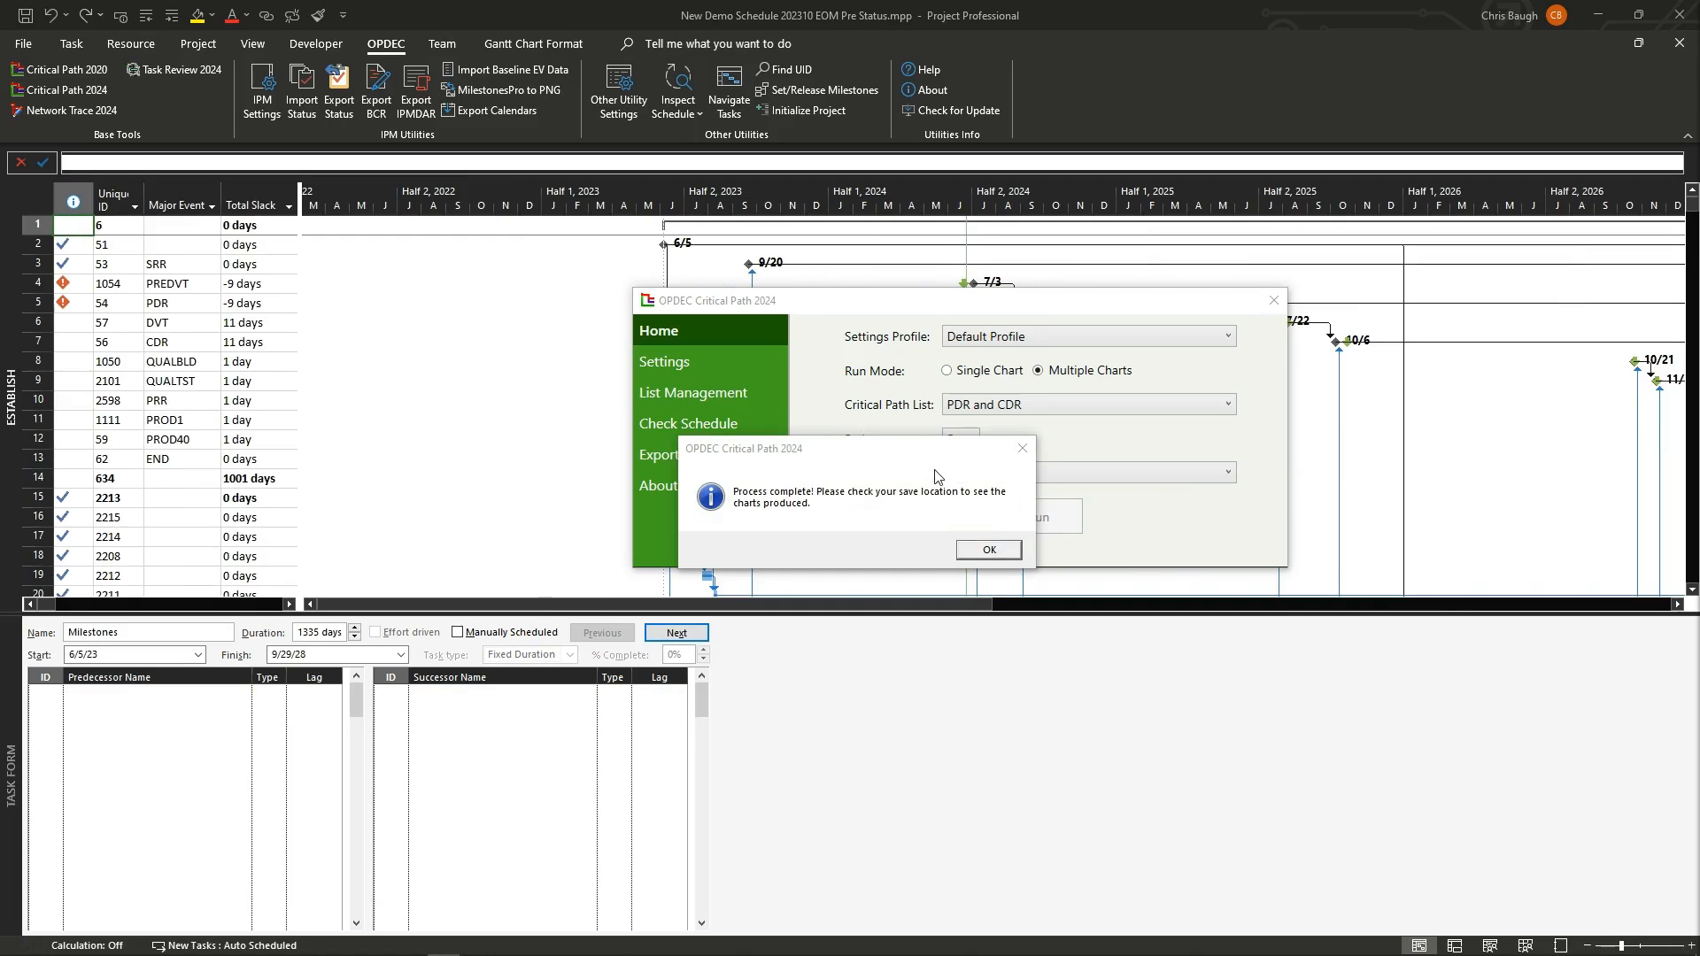
left_click(1009, 551)
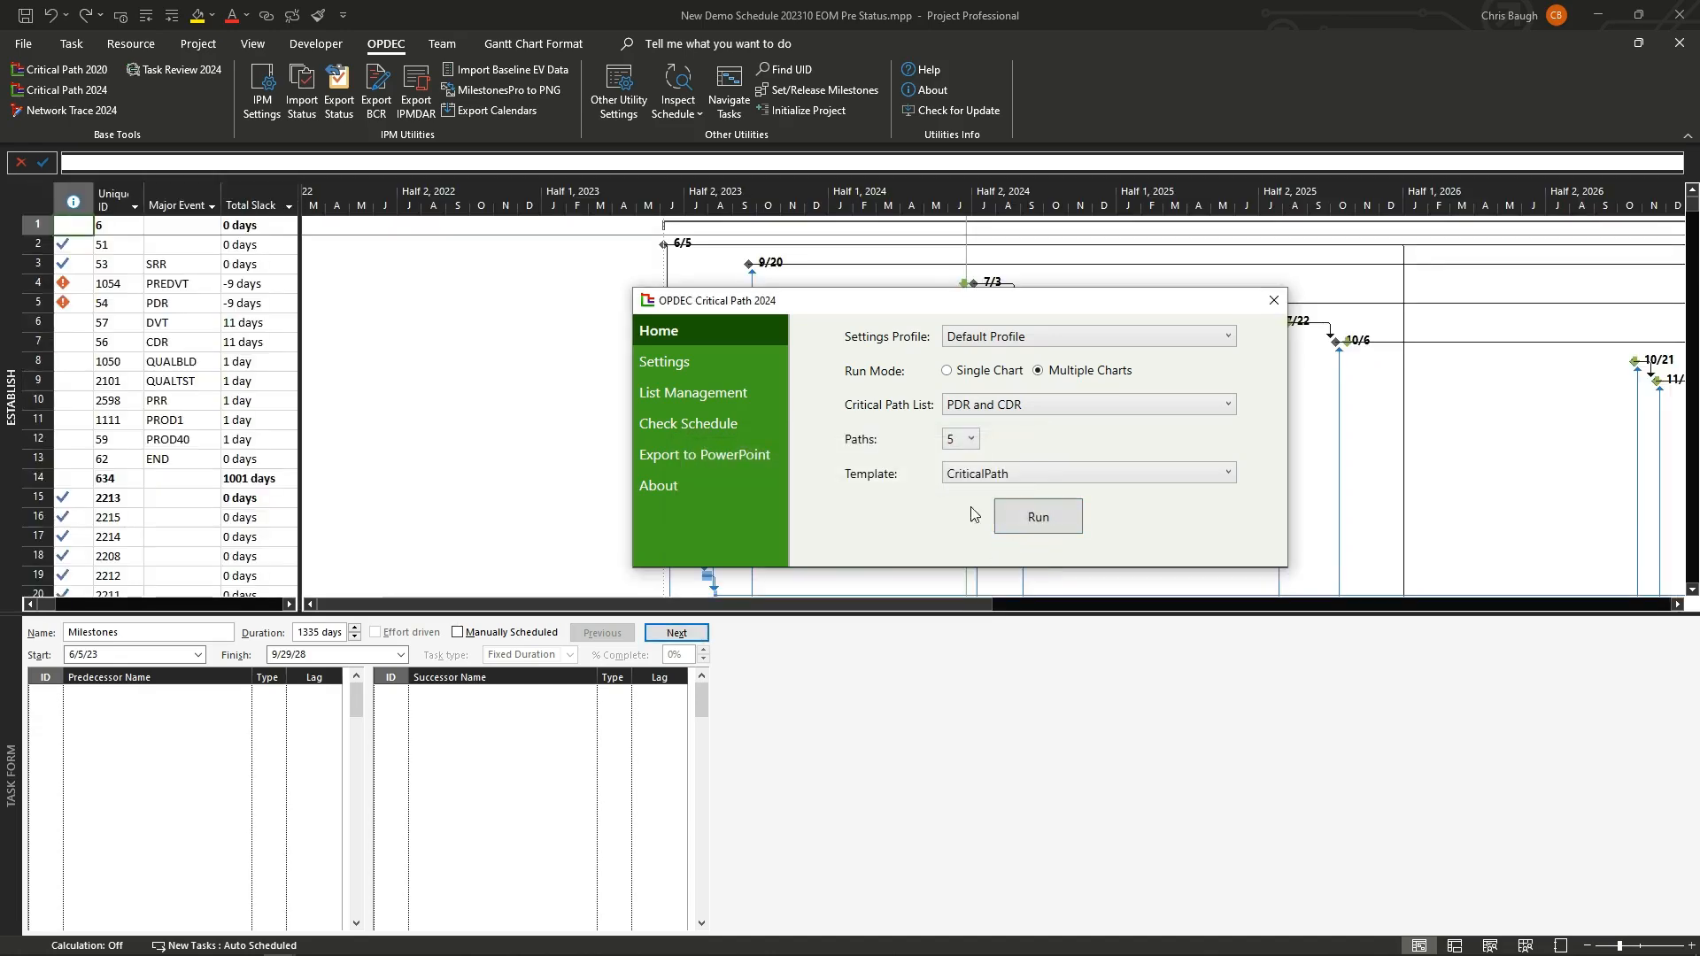
Step: Find the chart files in C:\Critical Path 2024 Demo on the Export to PowerPoint page
left_click(752, 457)
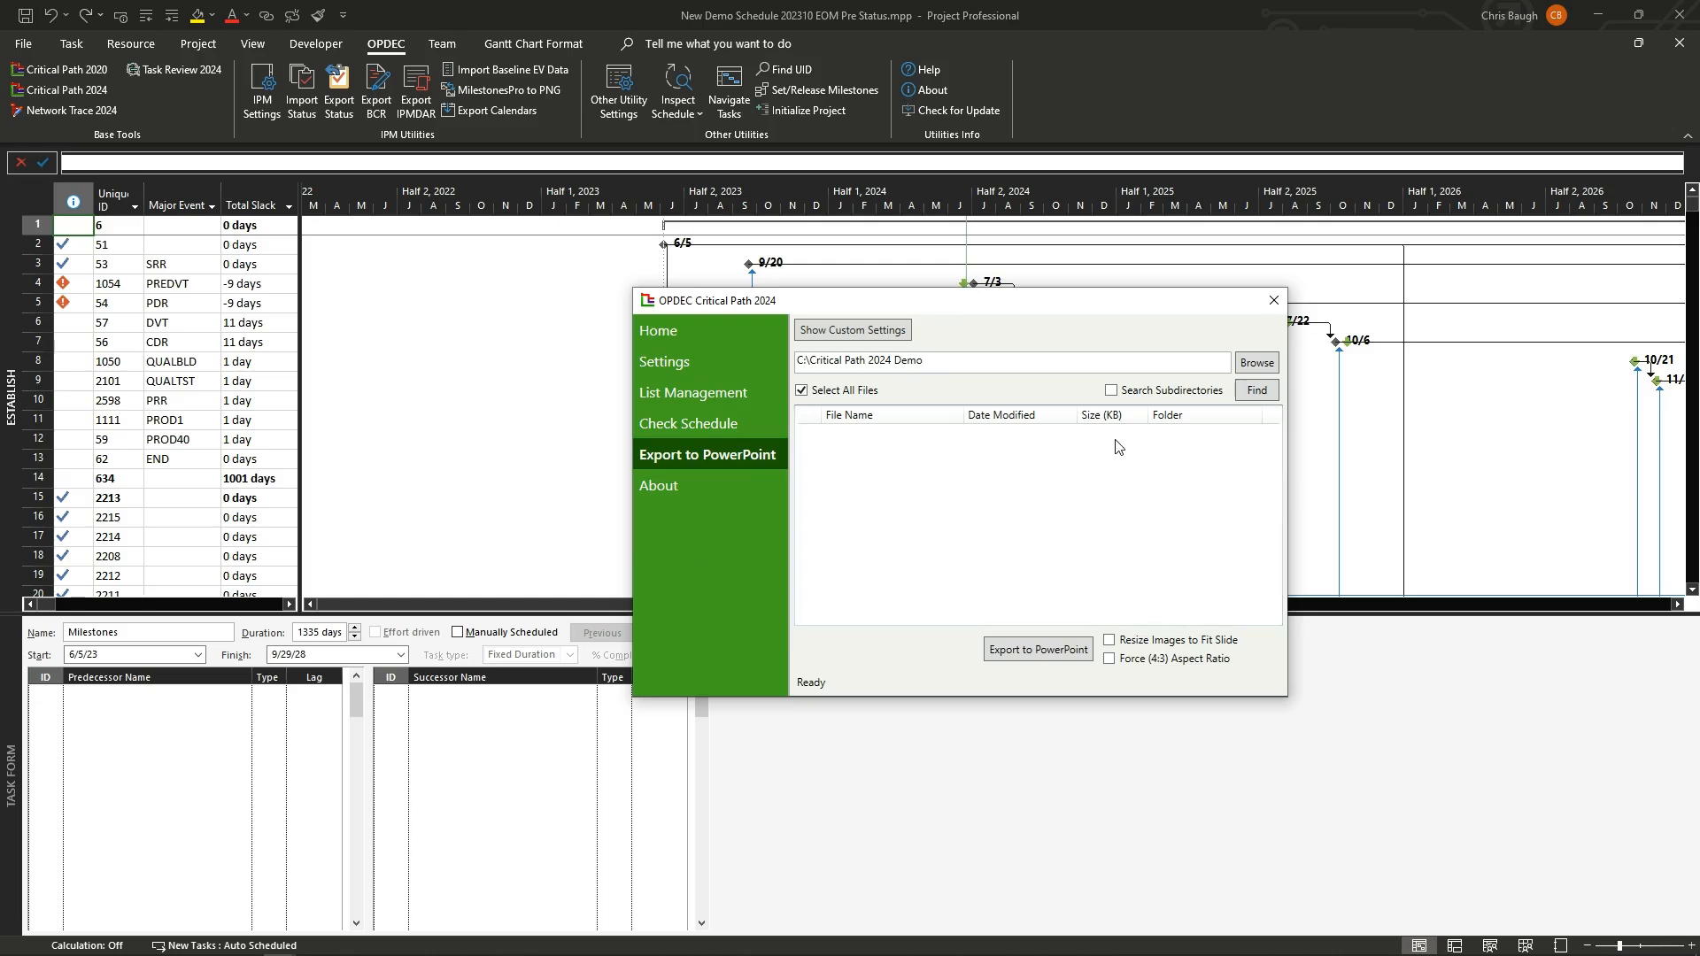
left_click(1017, 365)
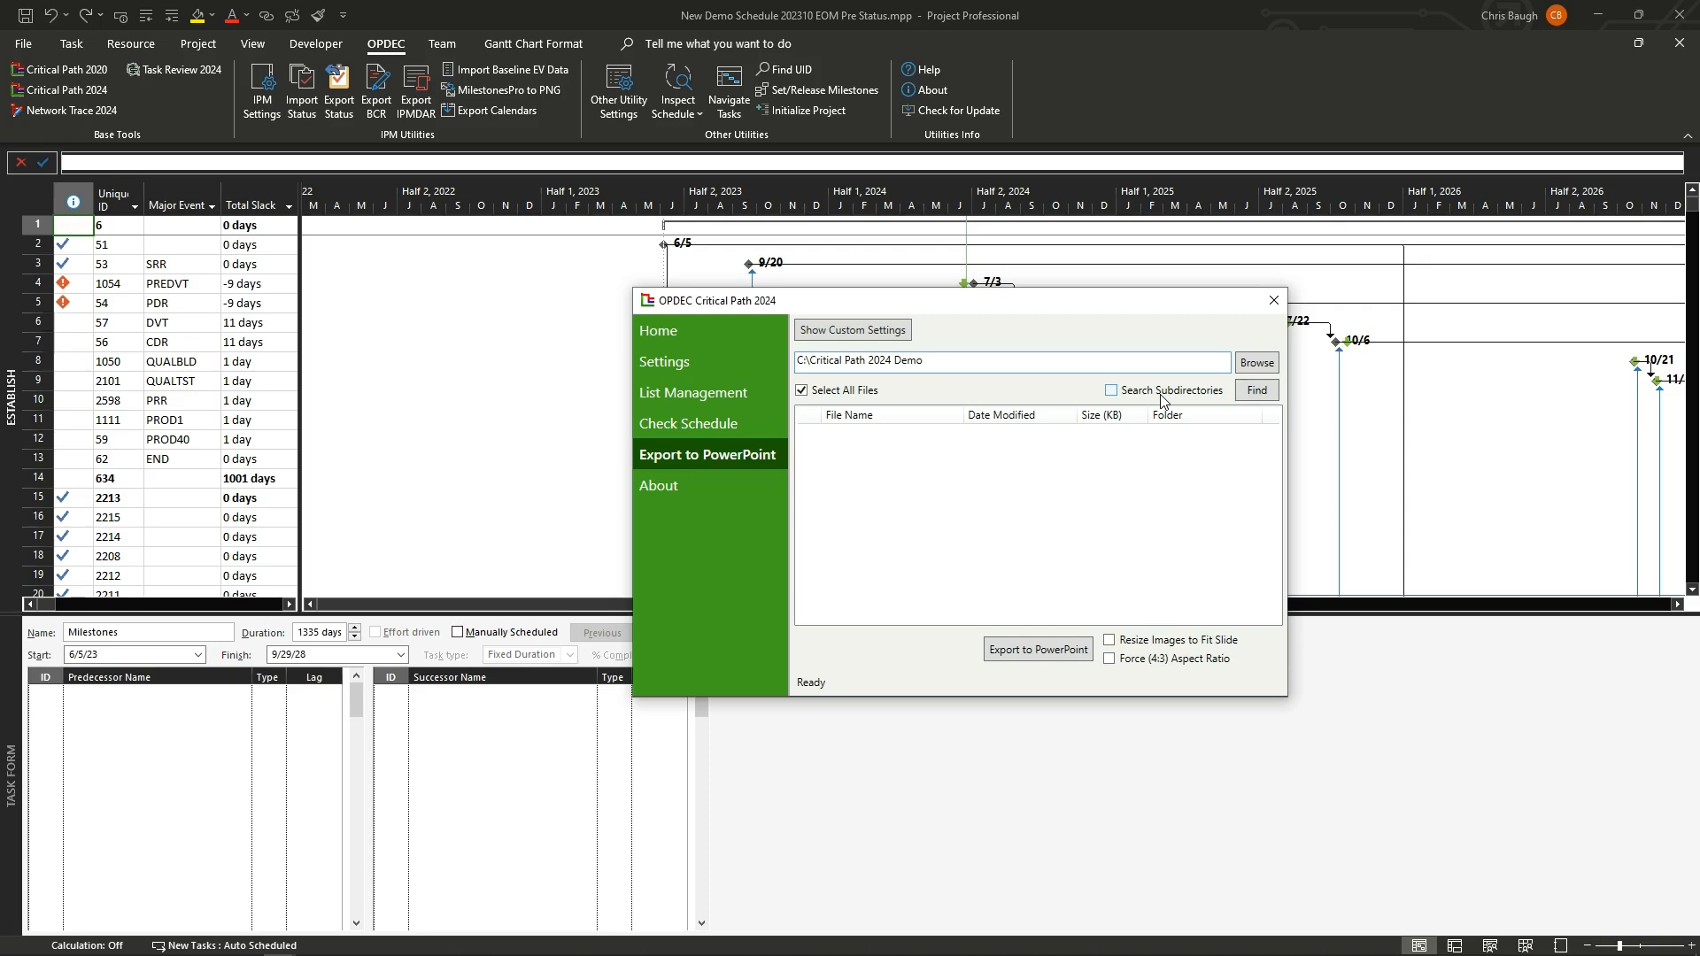
left_click(1257, 391)
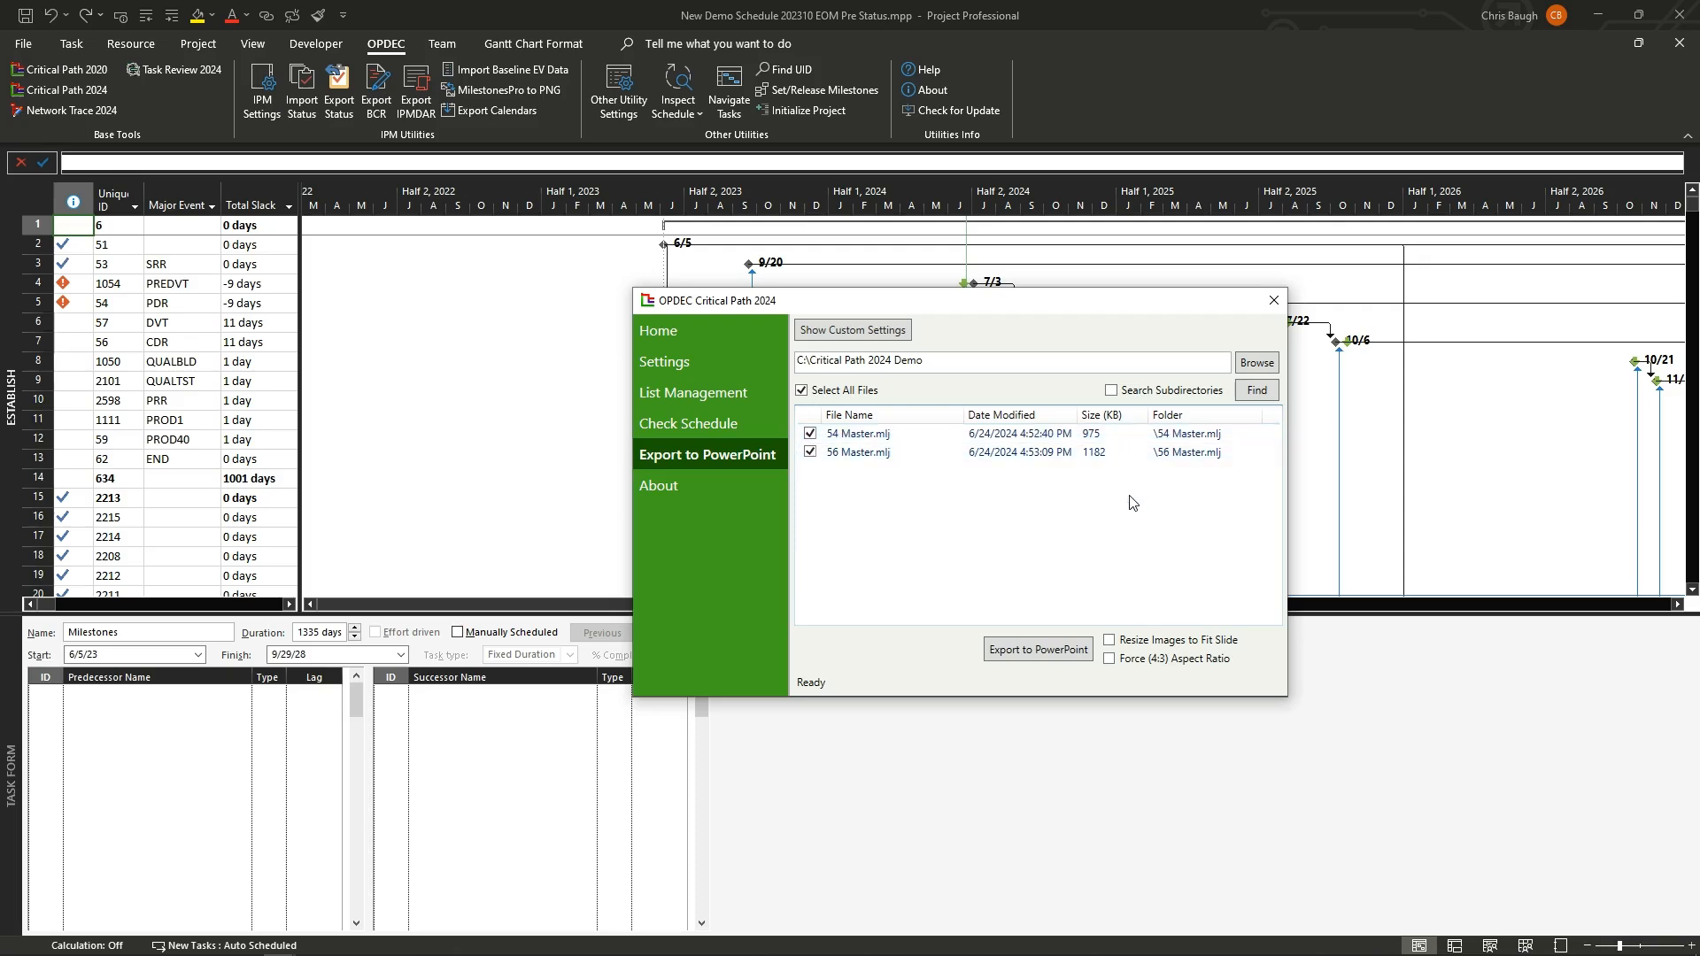
Step: Export the selected 54 Master and 56 Master chart files to PowerPoint and switch to the presentation
left_click(1032, 650)
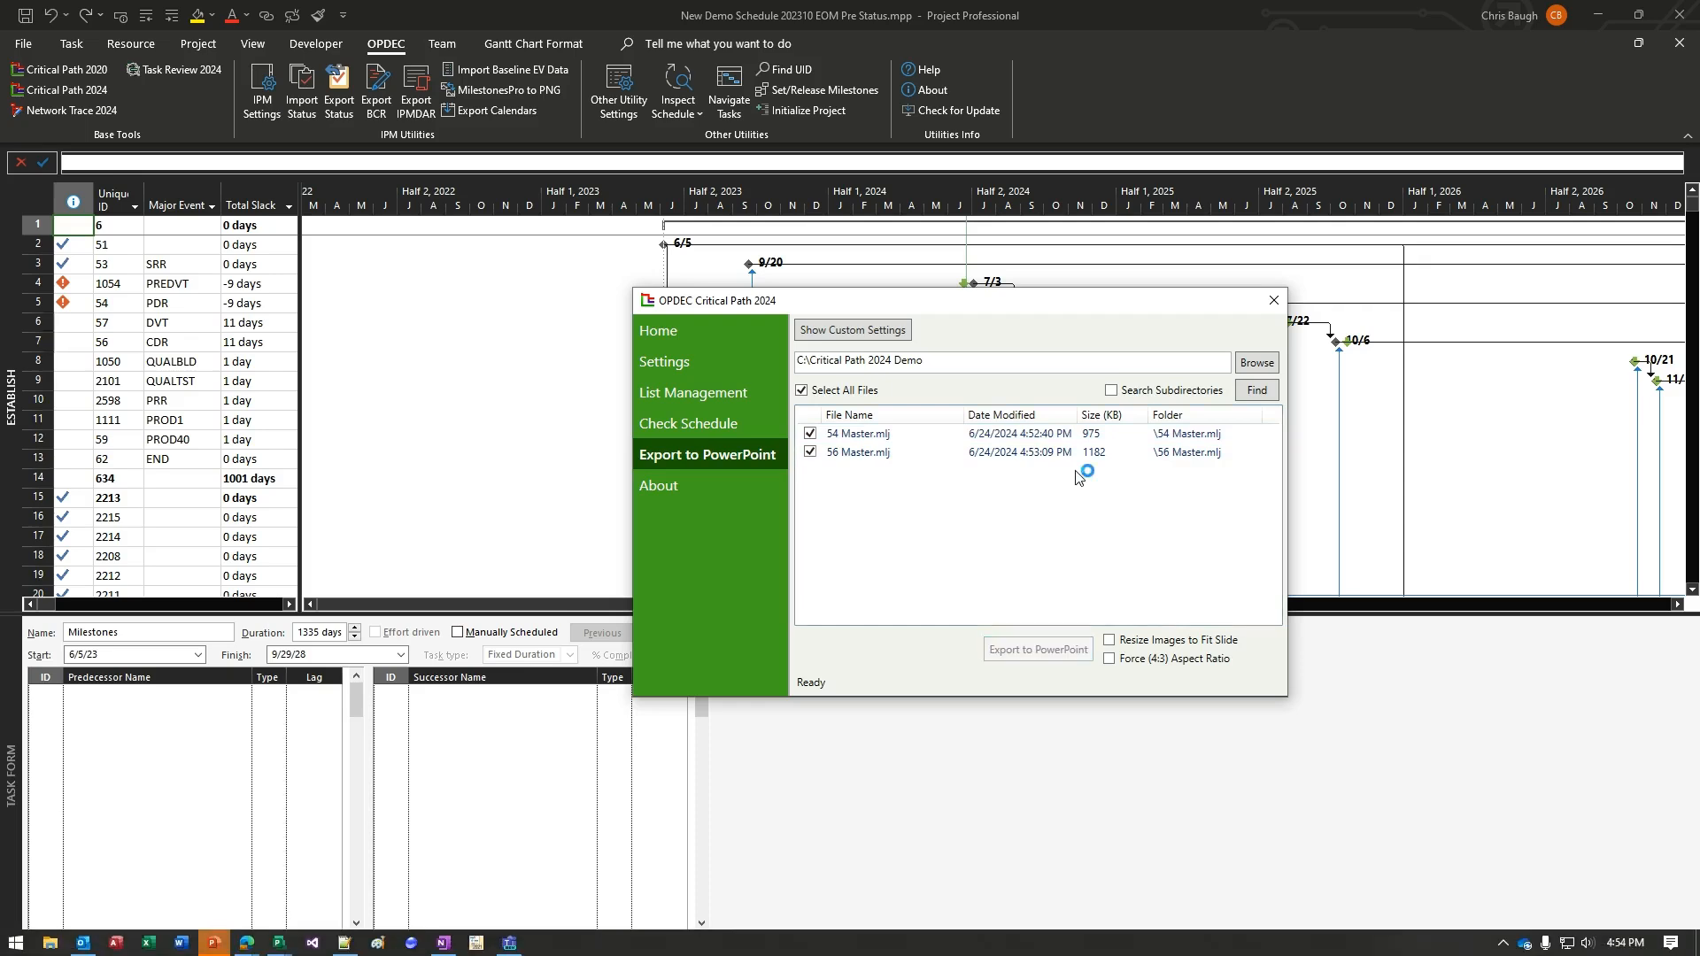
left_click(214, 946)
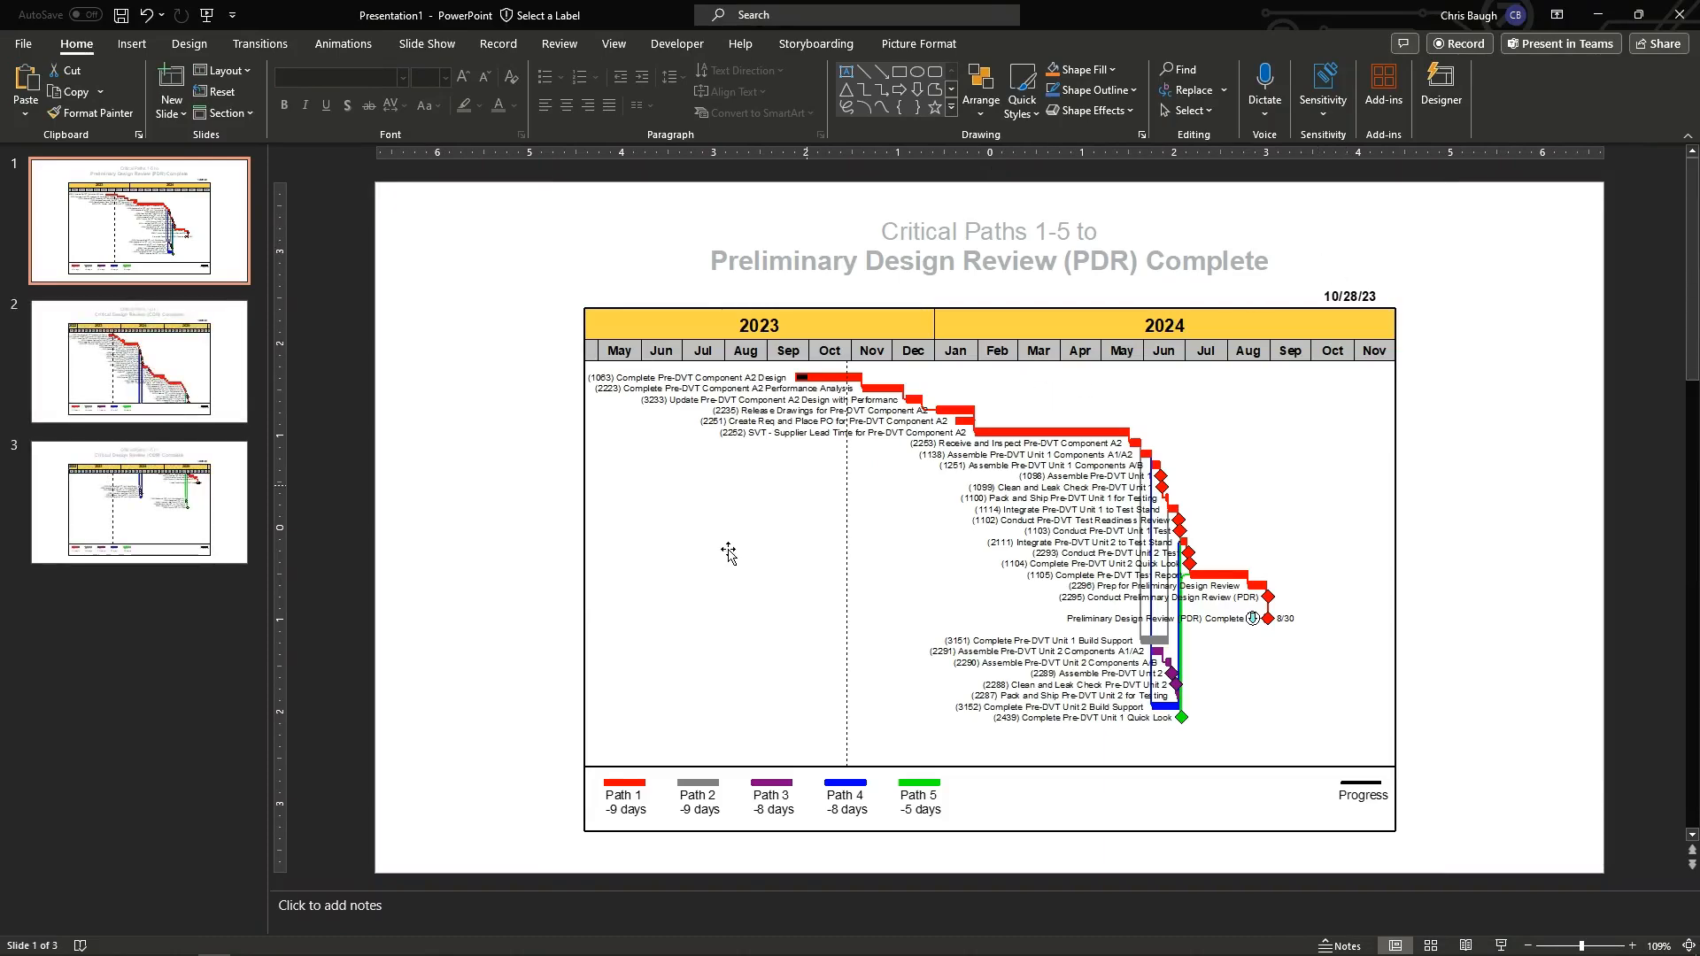
Step: Close the OPDEC Critical Path 2024 dialog
mouse_move(277, 945)
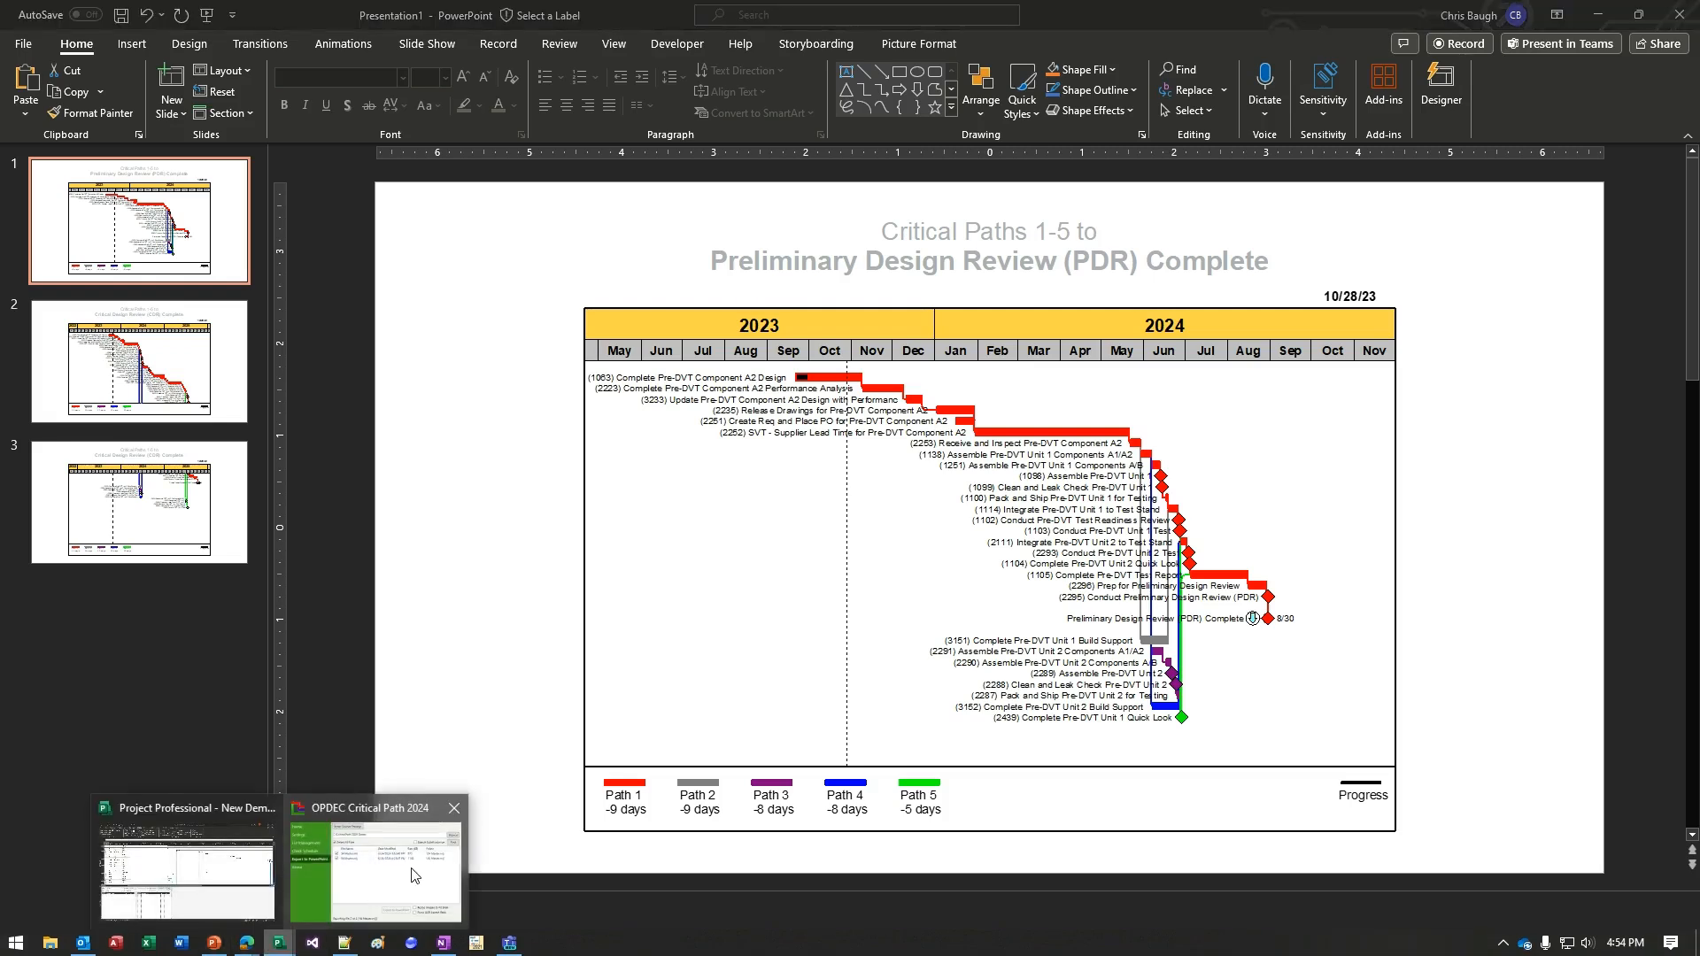
left_click(380, 855)
left_click(888, 550)
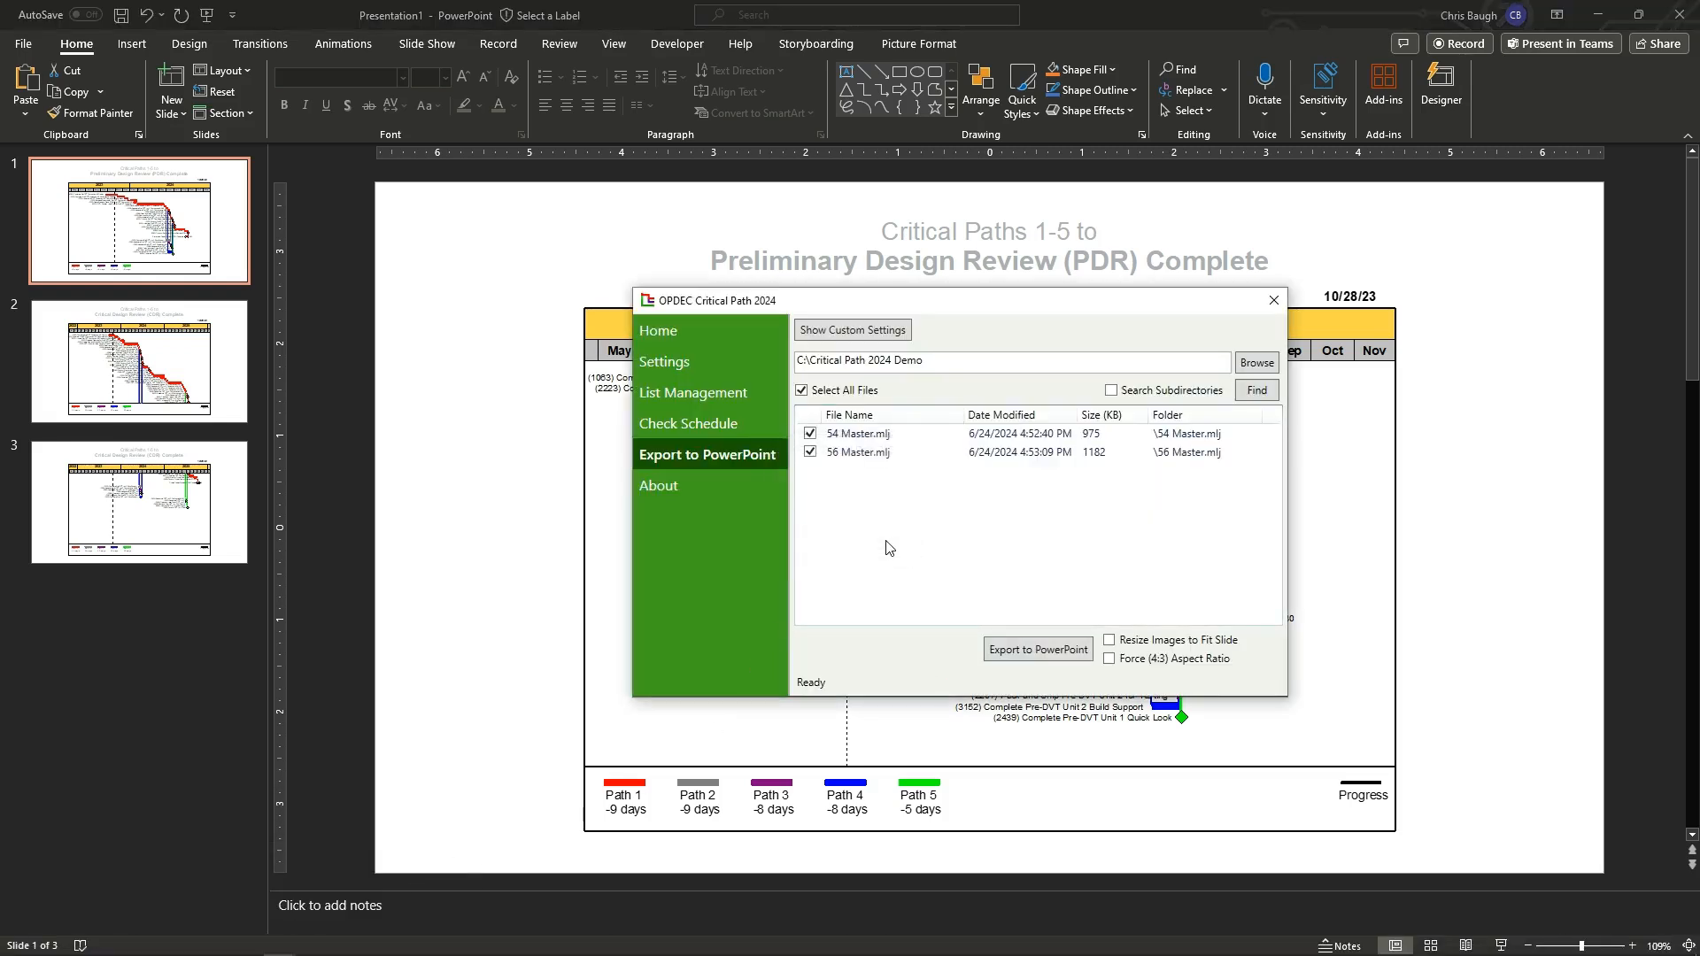
left_click(1284, 305)
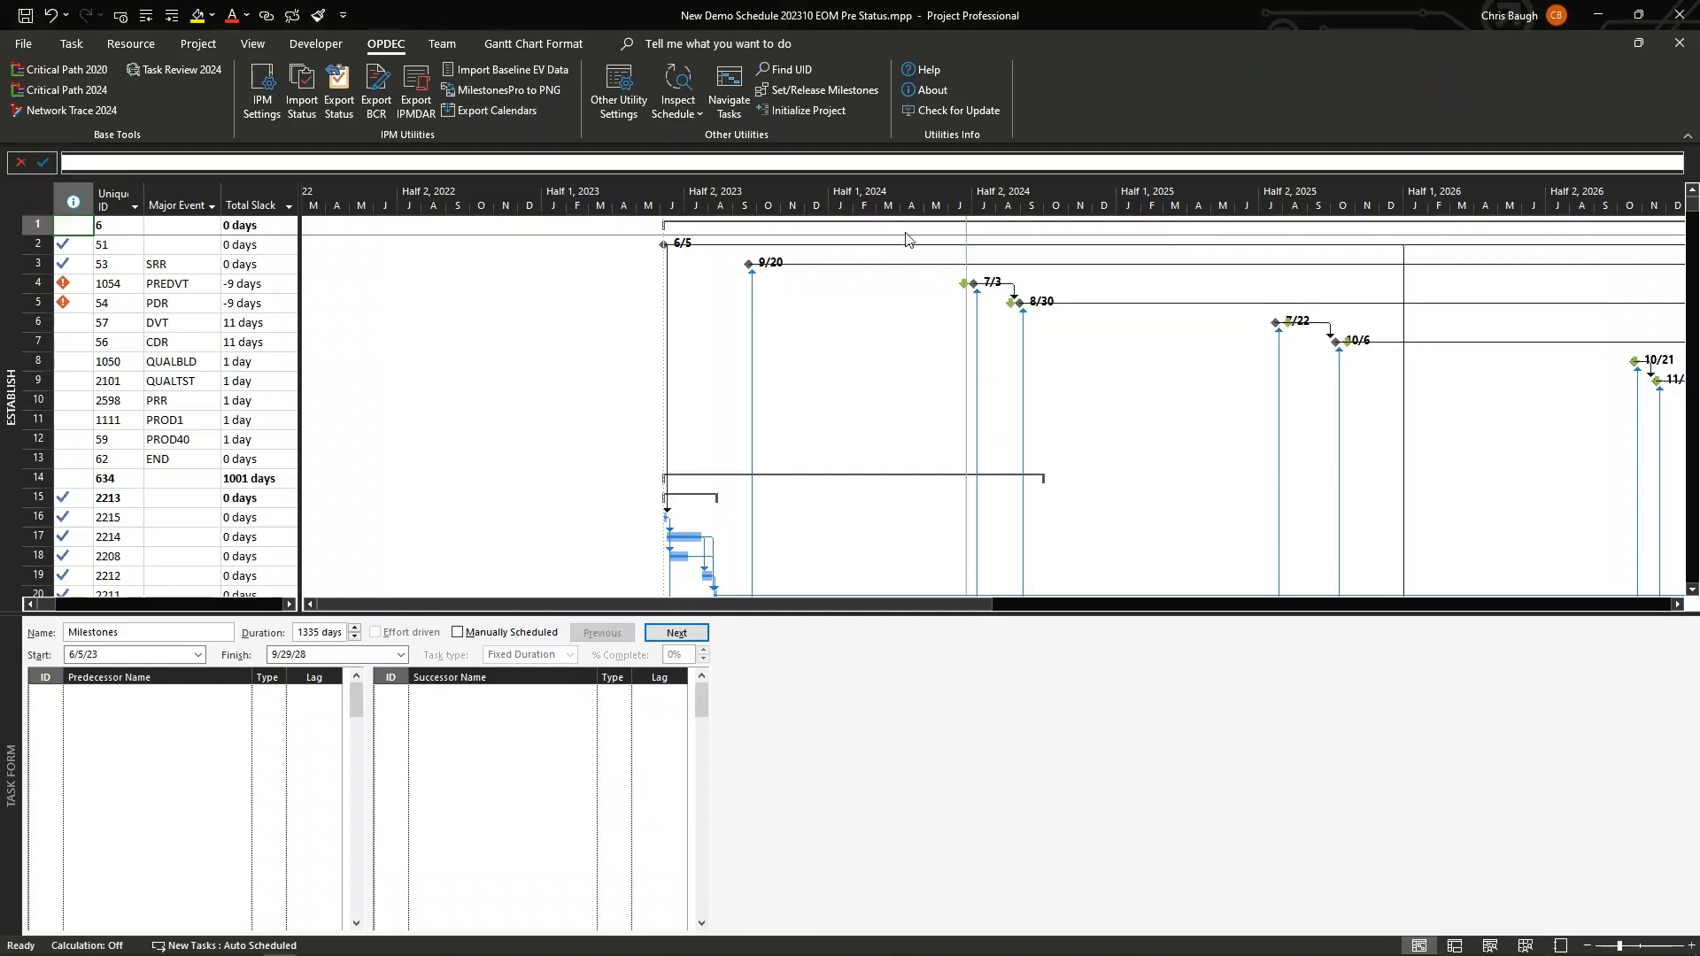
Step: Switch to the PowerPoint presentation and review the CDR critical path slides
left_click(223, 945)
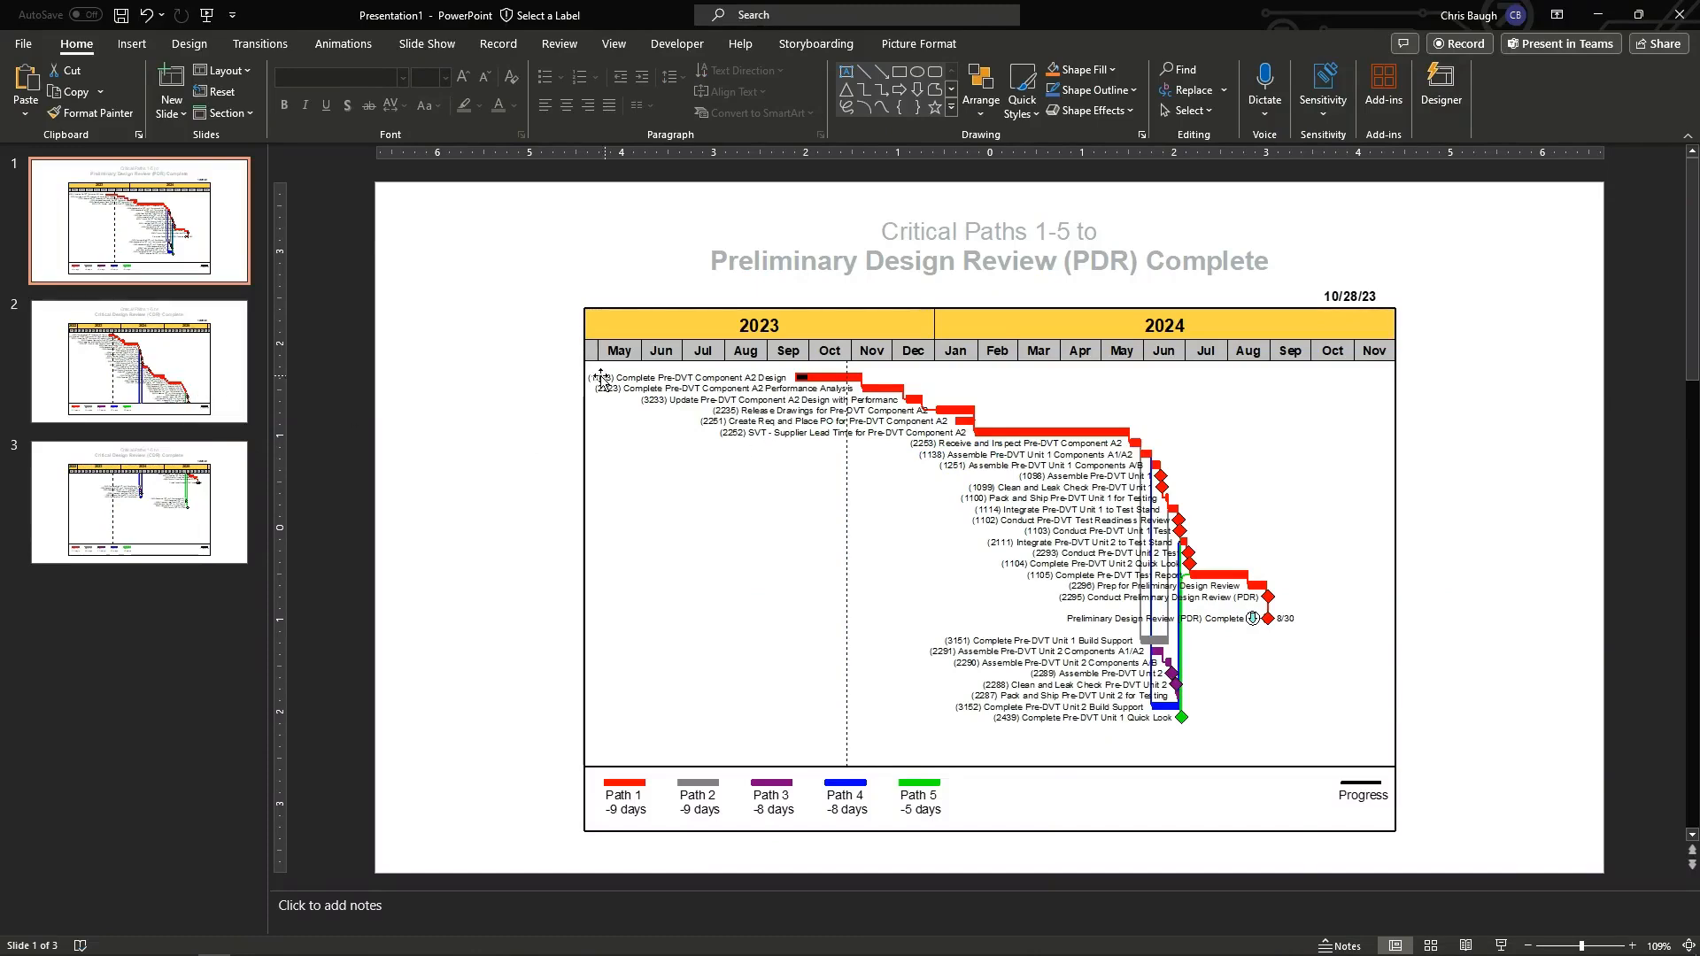
left_click(186, 370)
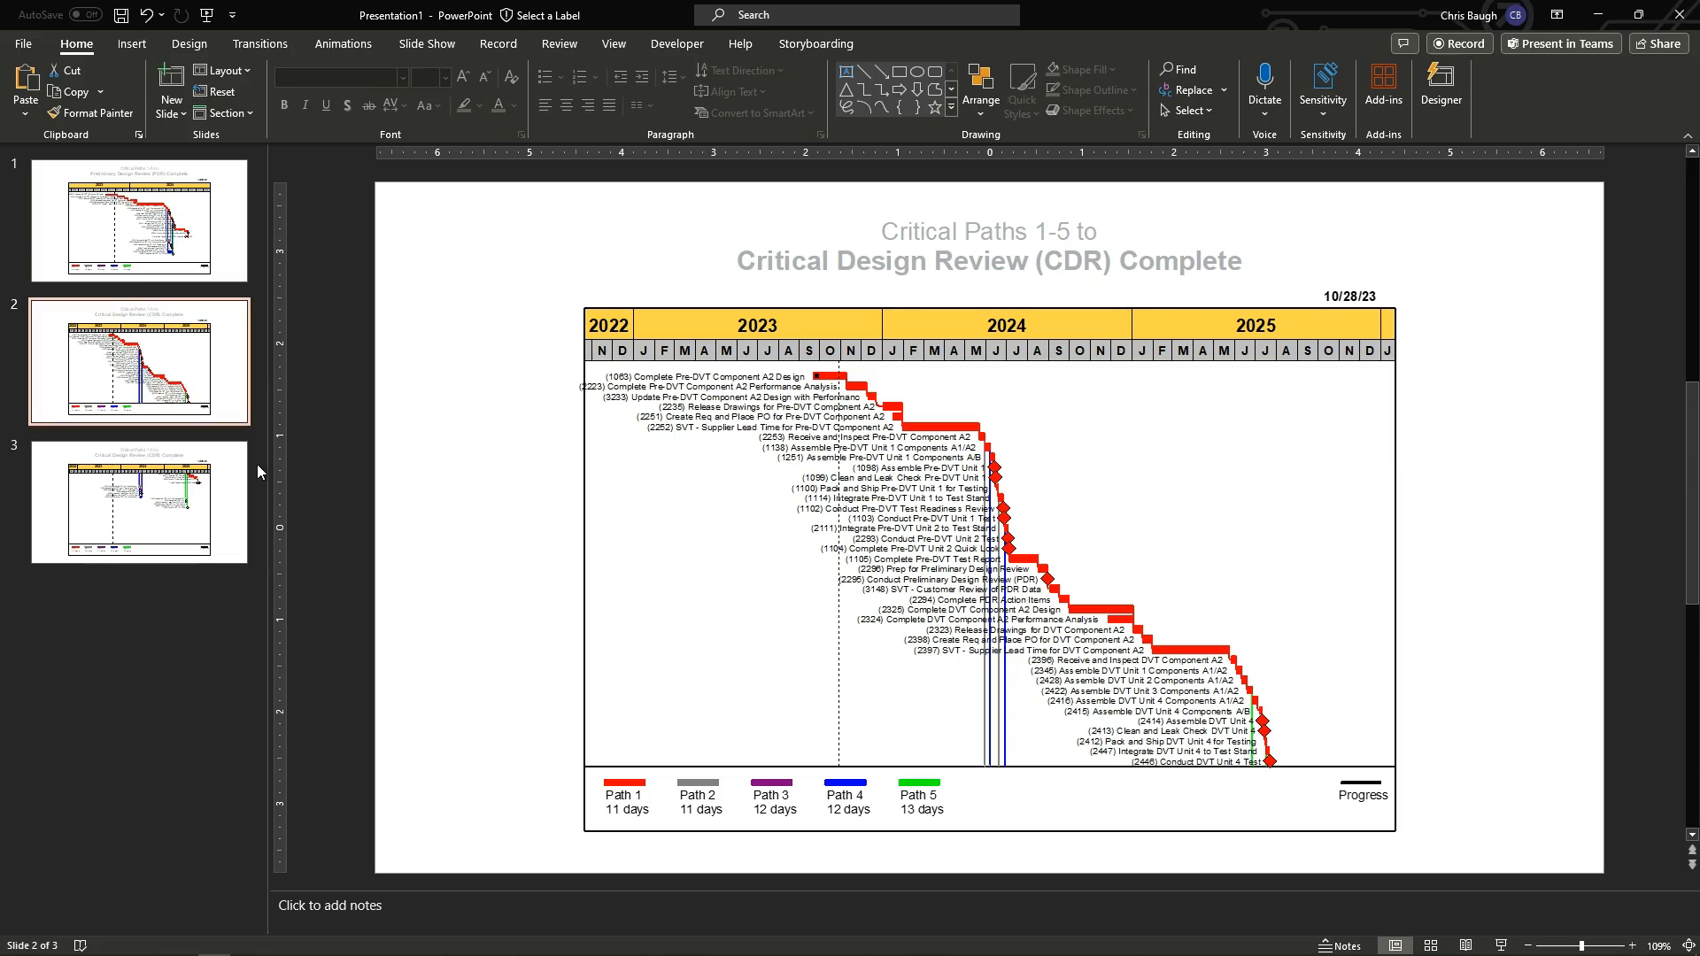
left_click(195, 501)
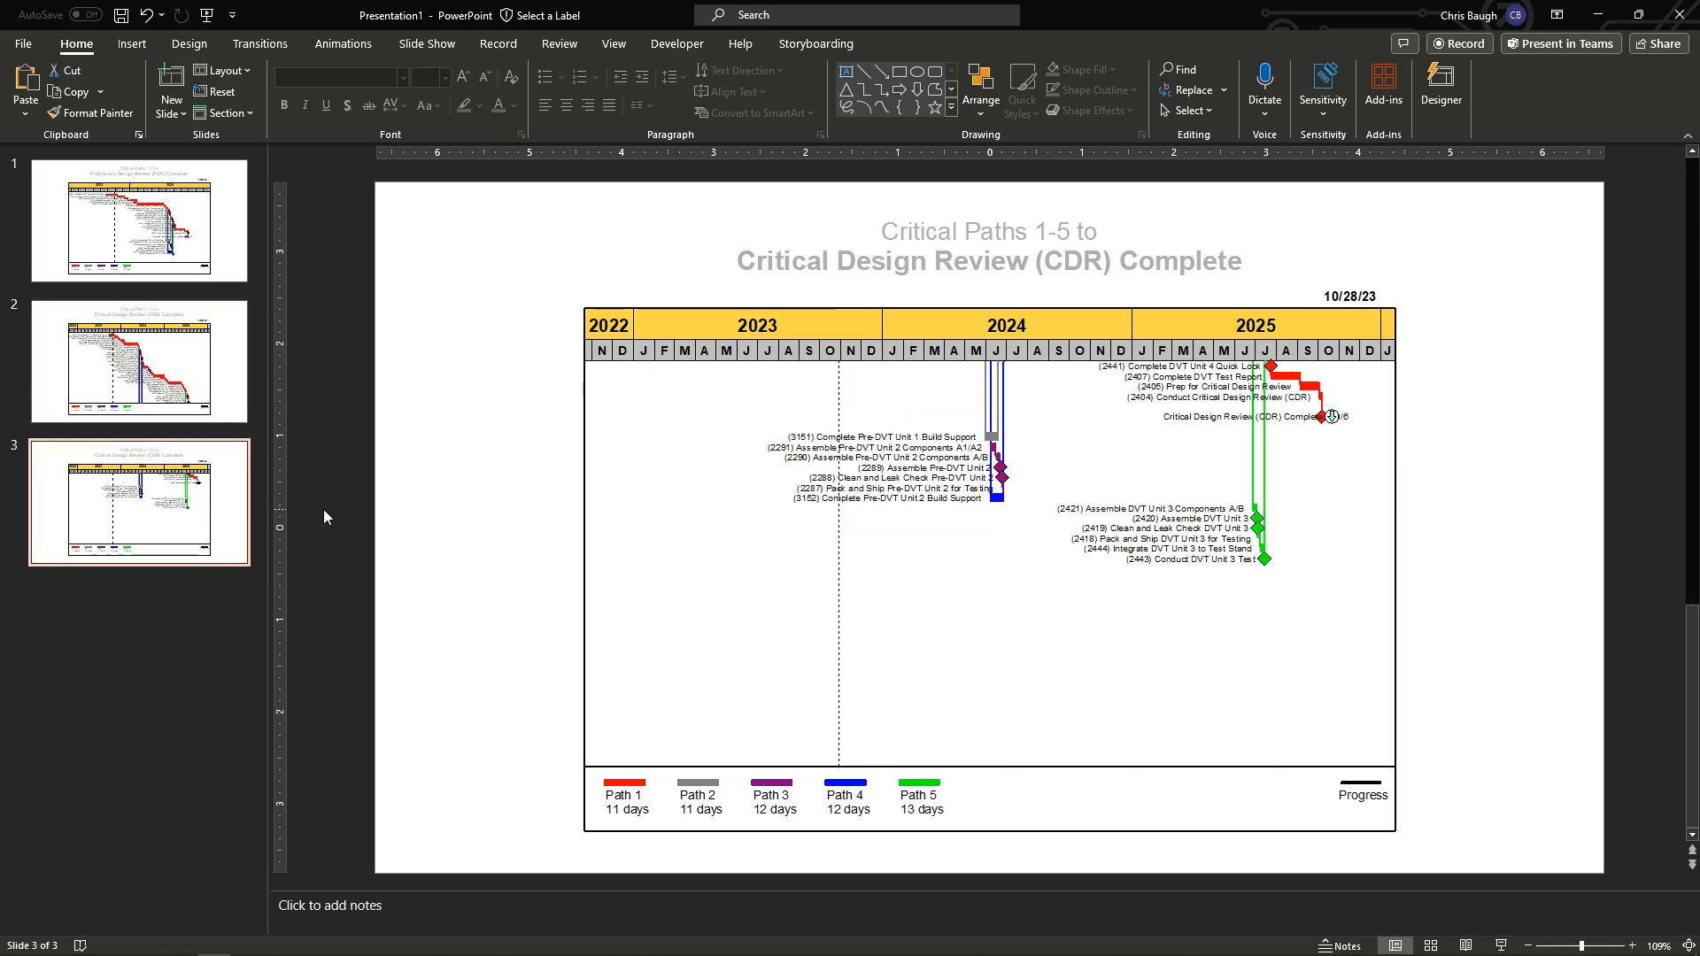